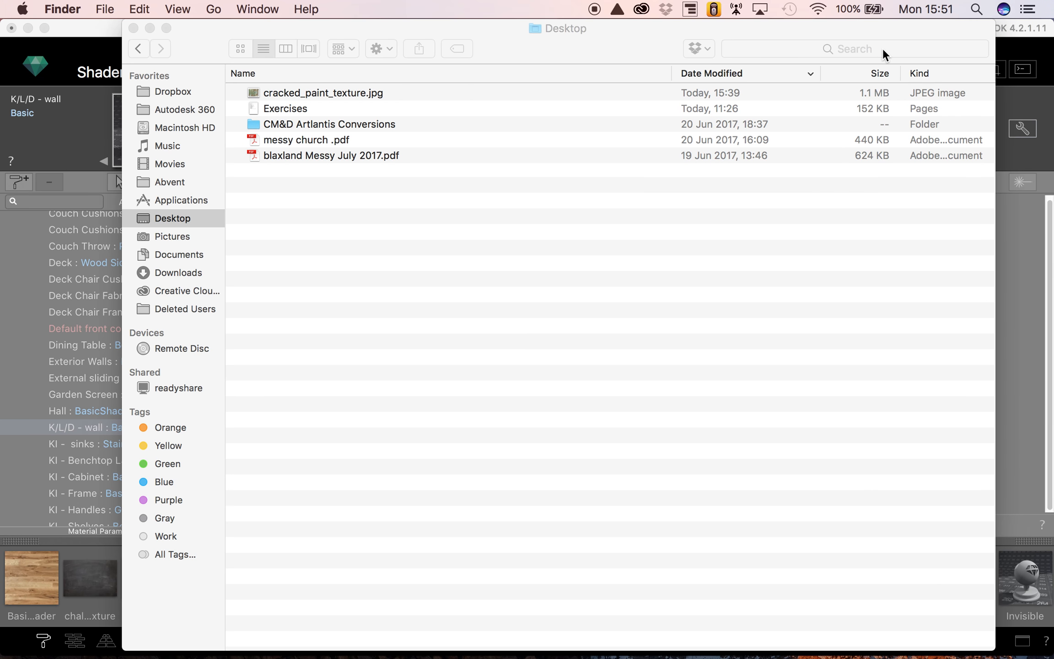
- Search the whole Mac for "abvent" and select the Abvent folder
text(abvent)
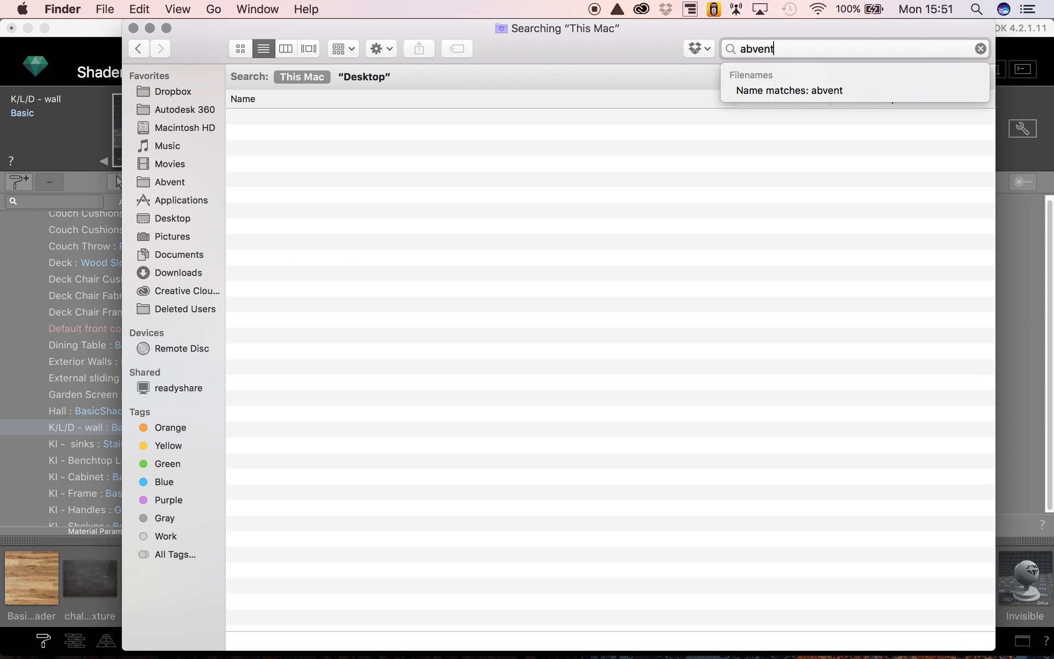
key(Return)
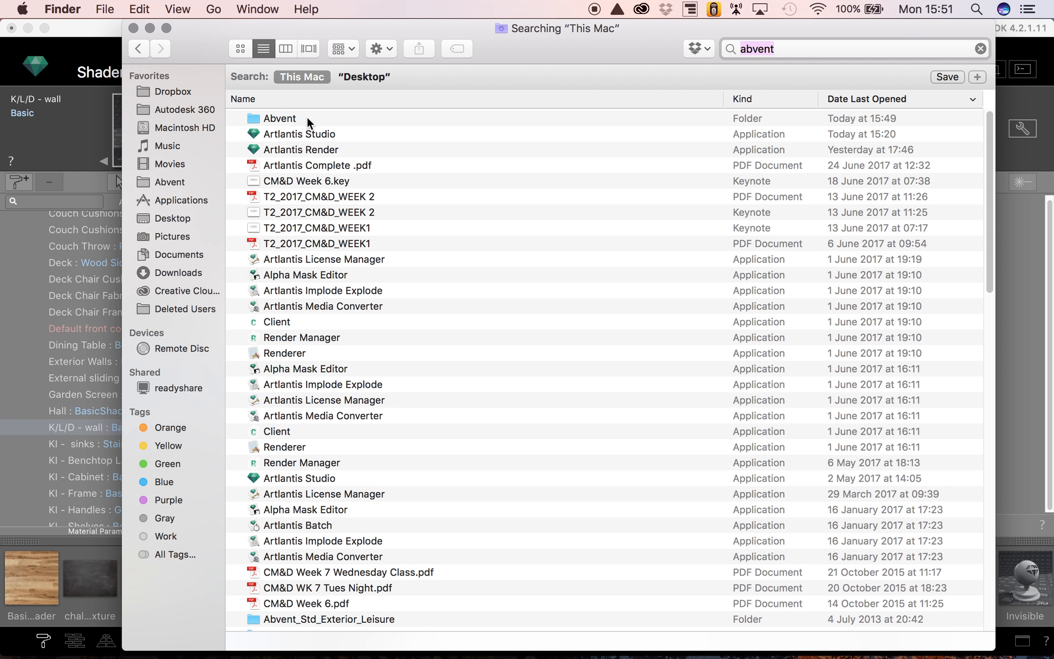
click(292, 117)
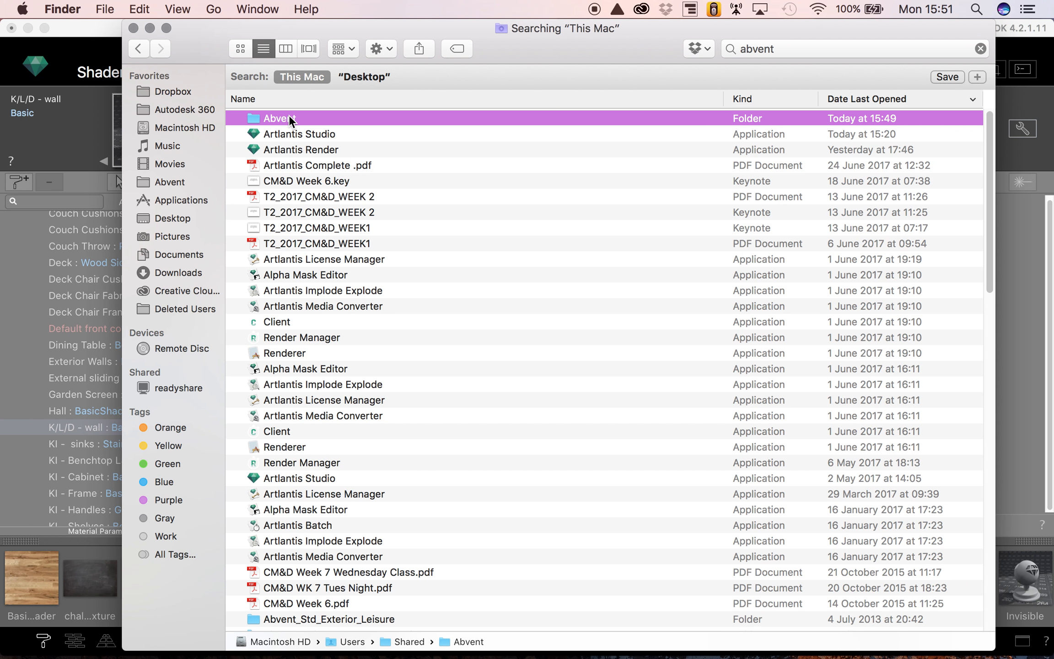
mouse_move(283, 117)
mouse_down()
mouse_move(192, 203)
mouse_move(192, 182)
mouse_move(278, 117)
mouse_up()
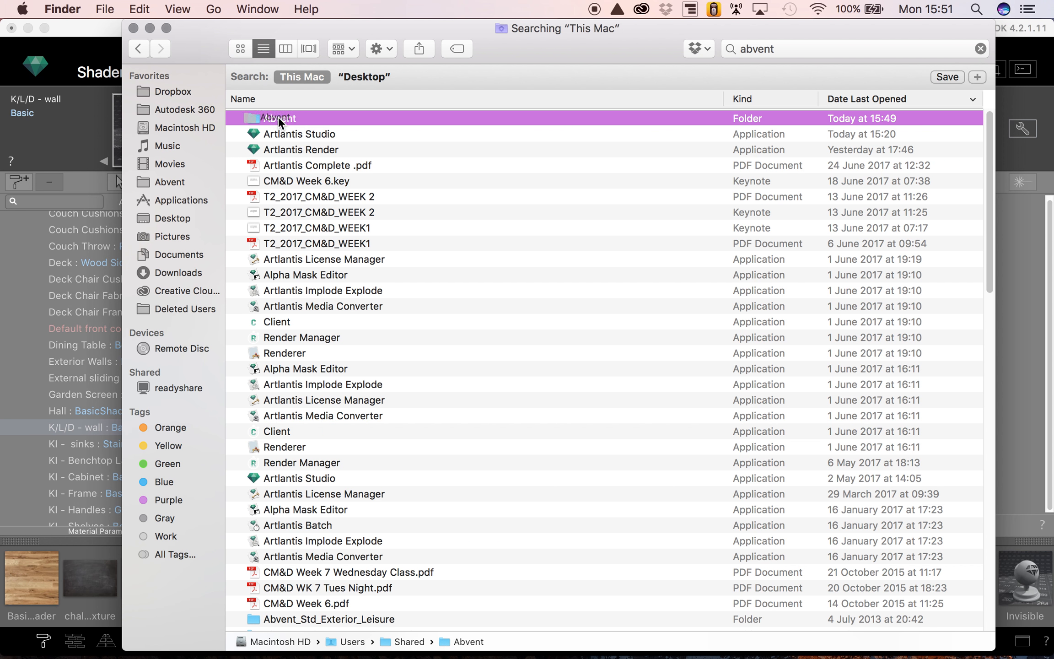
- Open the Media folder inside Abvent's Artlantis folder
click(175, 182)
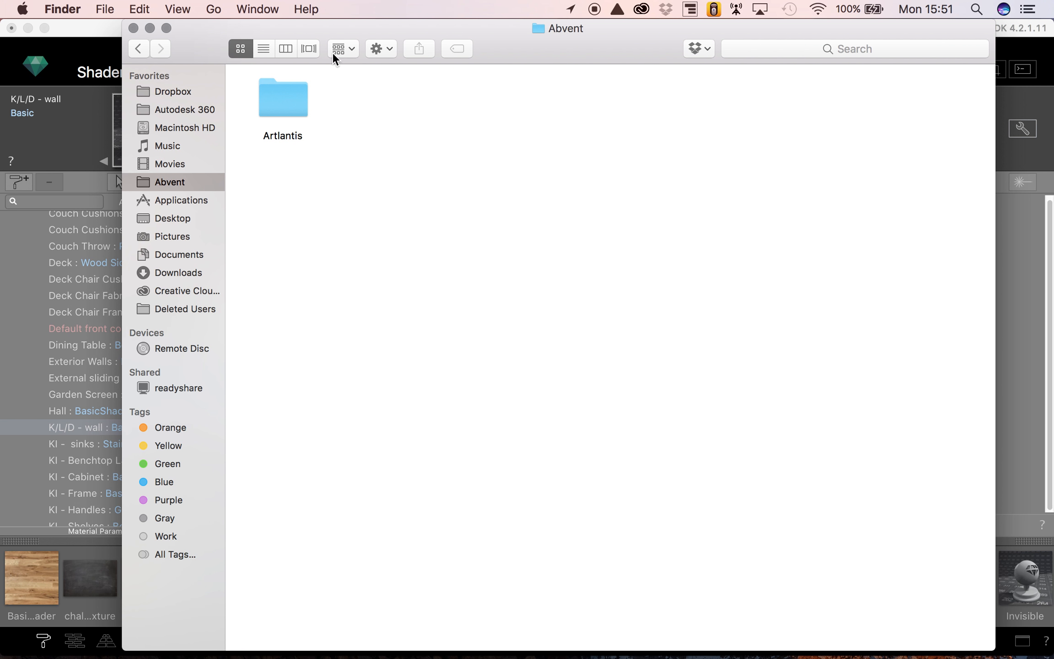
double_click(295, 92)
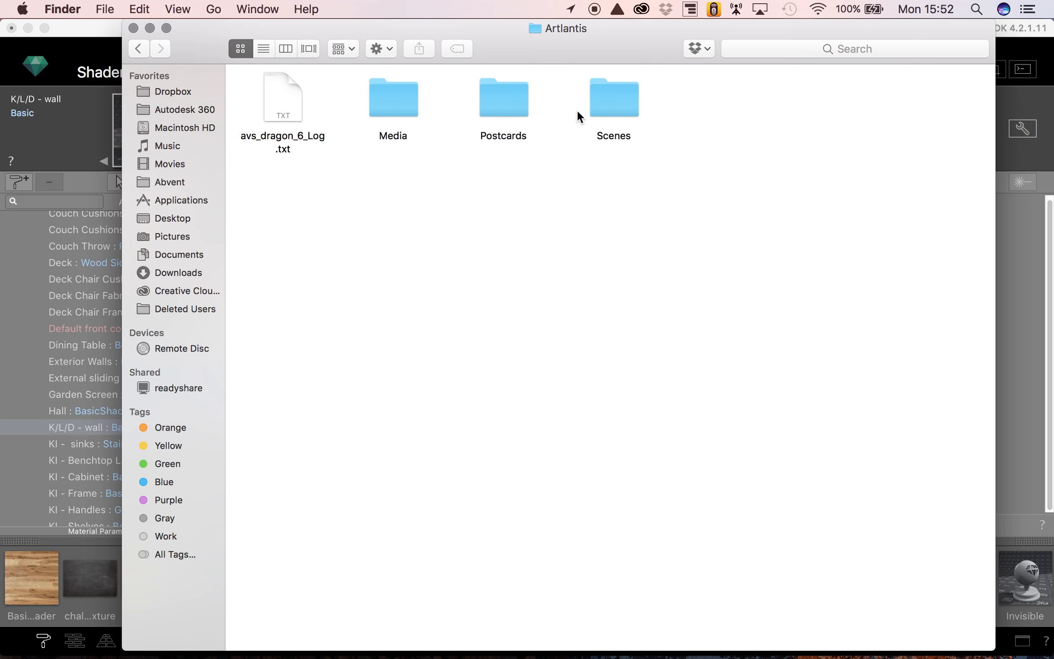
double_click(398, 99)
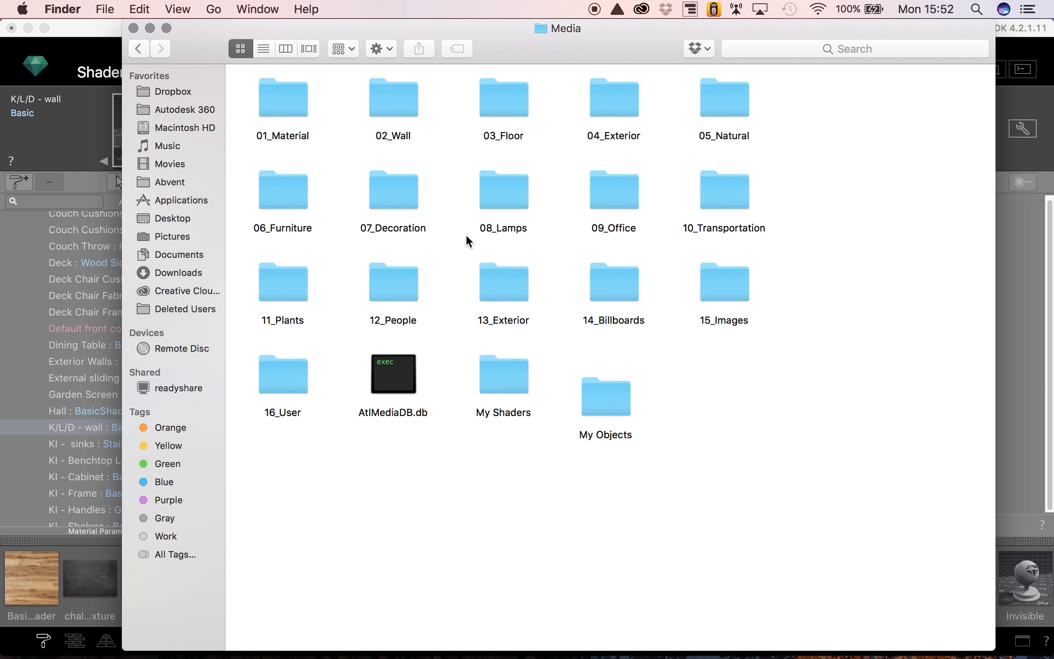
- Create a new folder named kjadbgljndosodi in the Media folder and minimize the file window
right_click(496, 478)
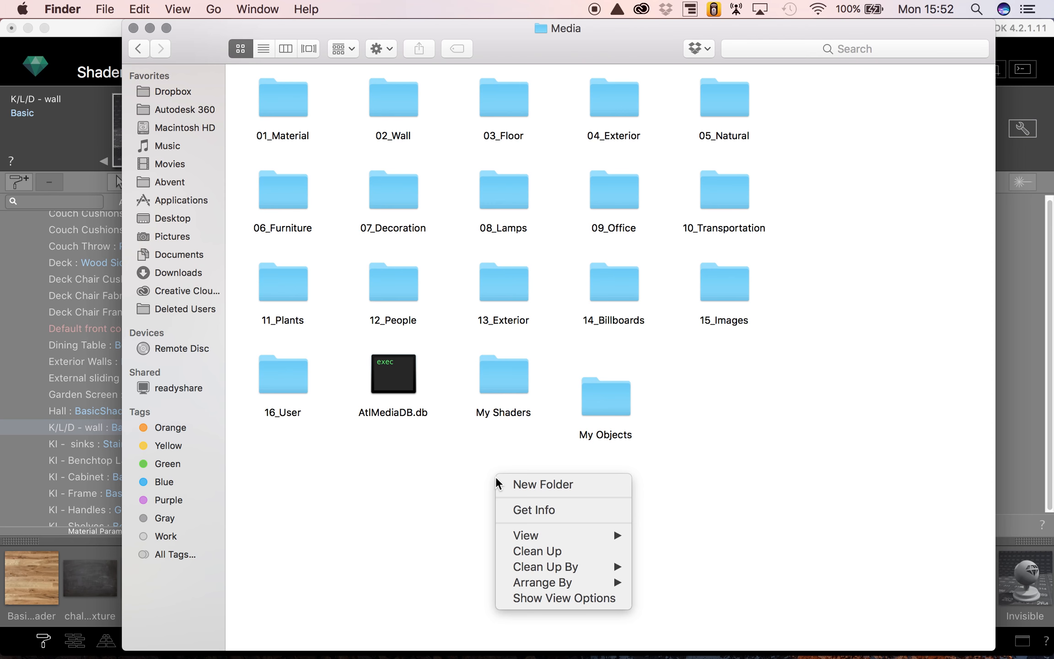
click(547, 484)
text(kjadbgljndosodi)
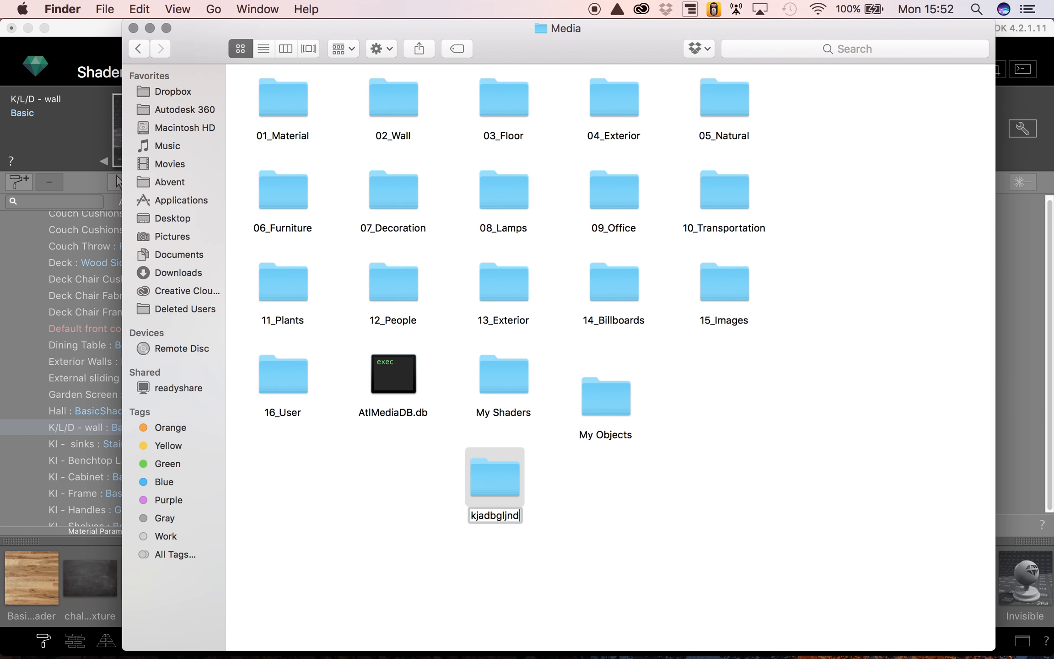
click(595, 557)
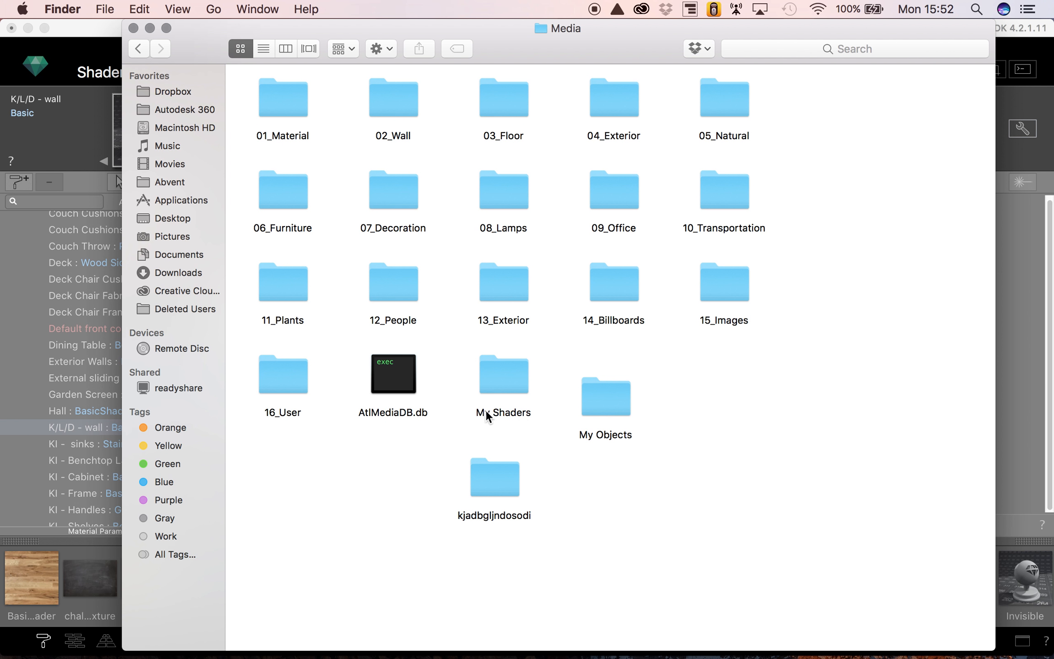
click(489, 488)
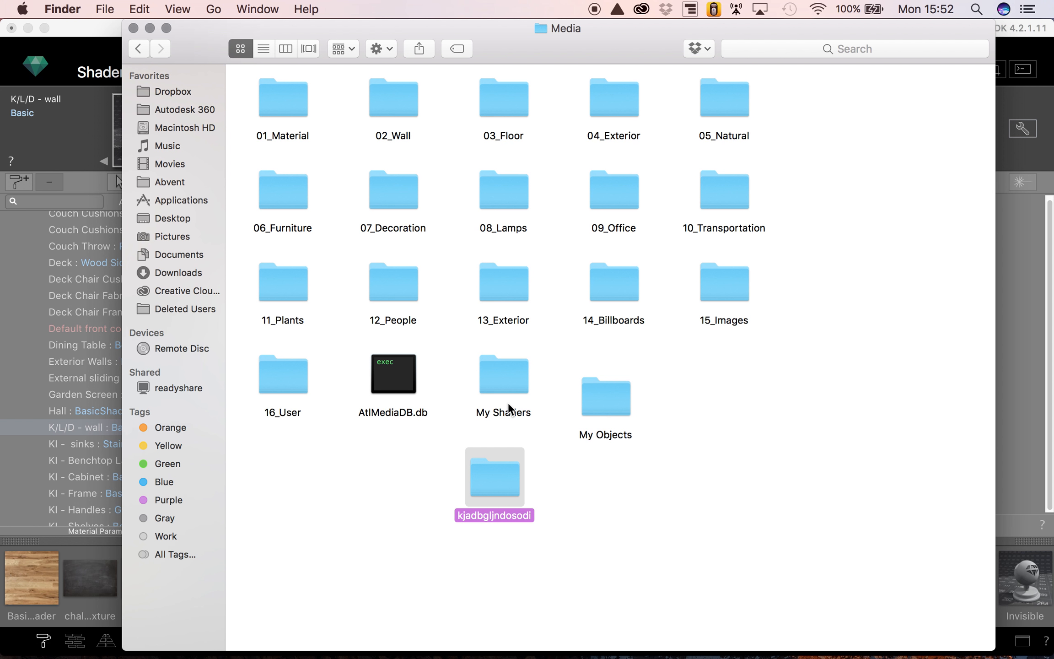
click(411, 482)
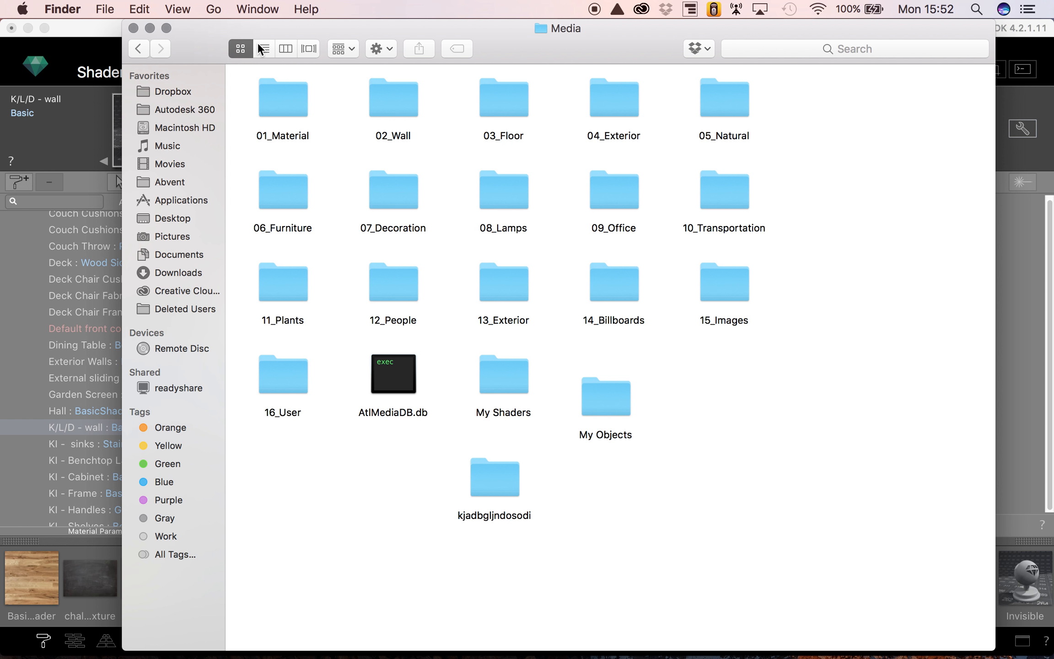
click(150, 26)
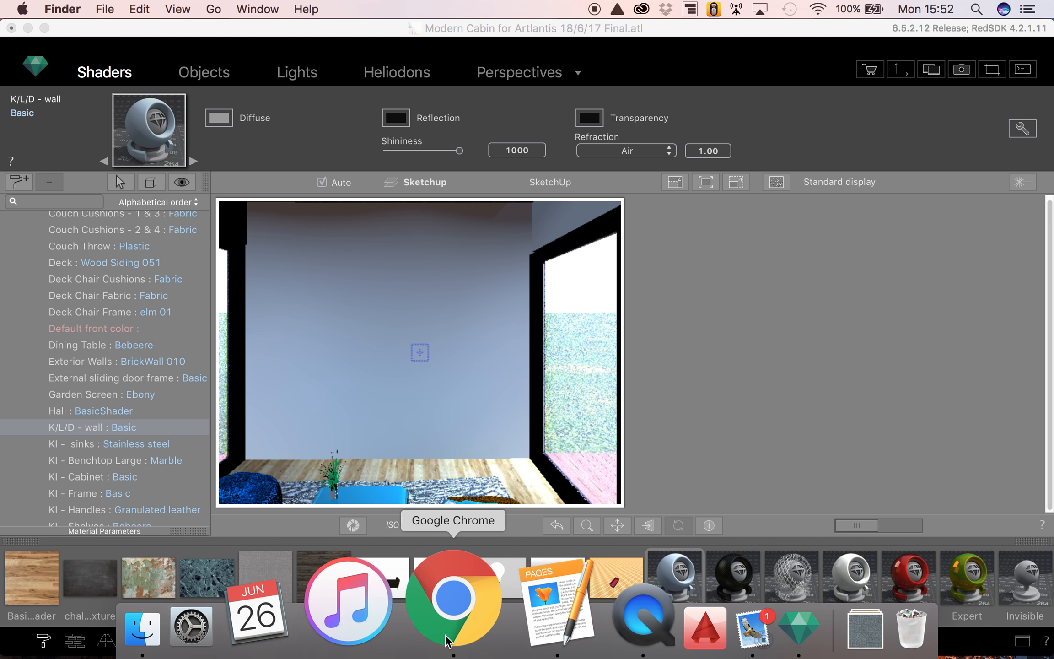
- Switch to Chrome and examine the cracked paint texture image results, including the size filter and the enlarged image
click(447, 641)
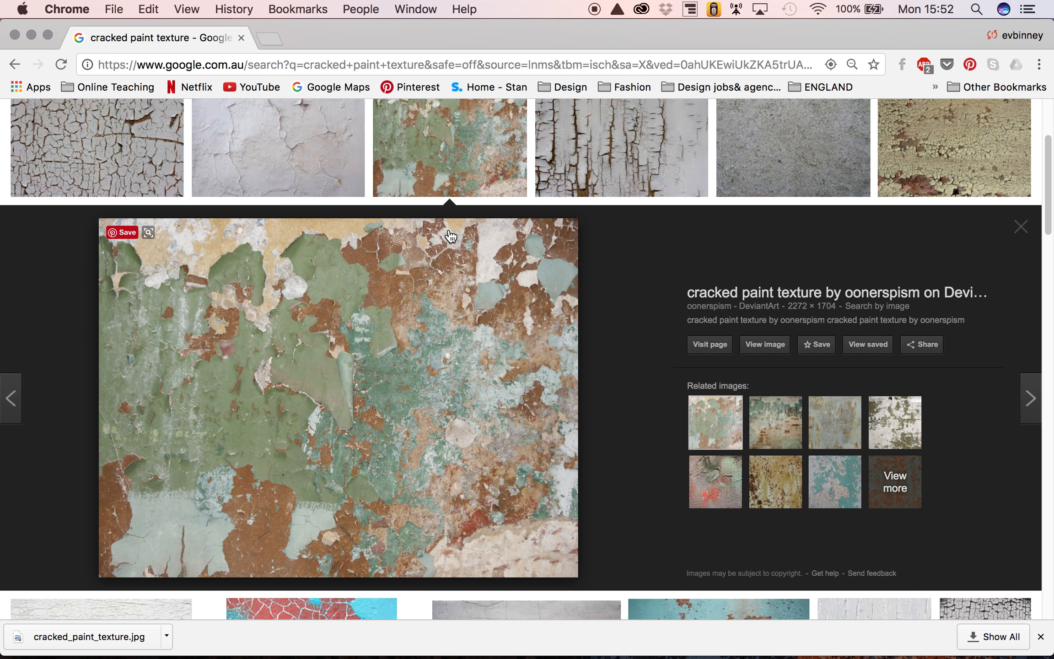
scroll(489, 202, up, 2)
scroll(489, 202, up, 5)
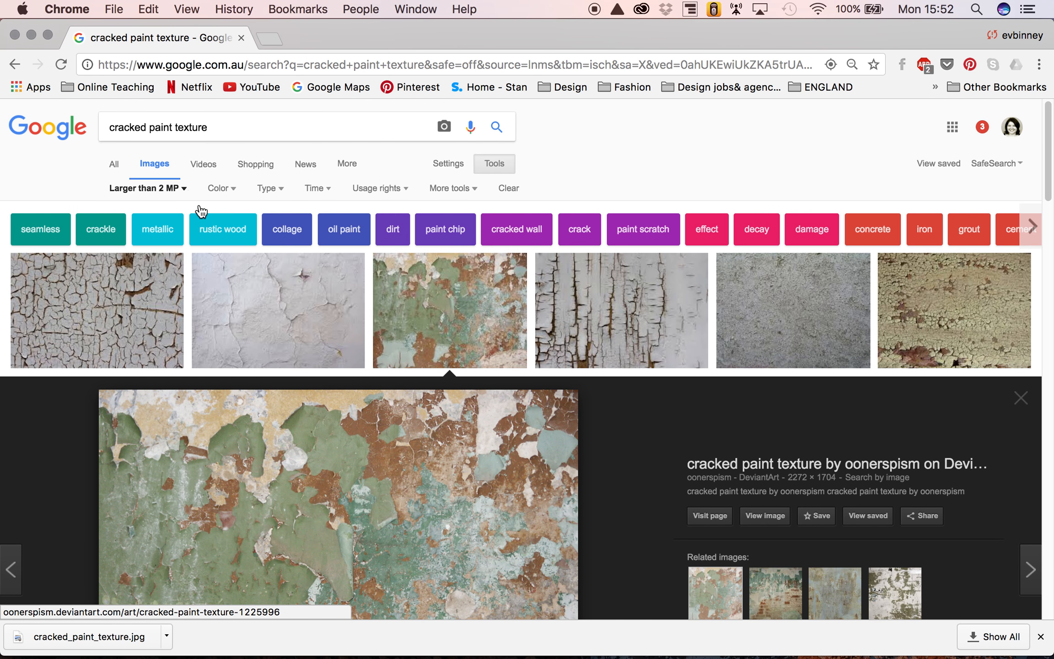
scroll(407, 358, down, 4)
scroll(409, 361, down, 2)
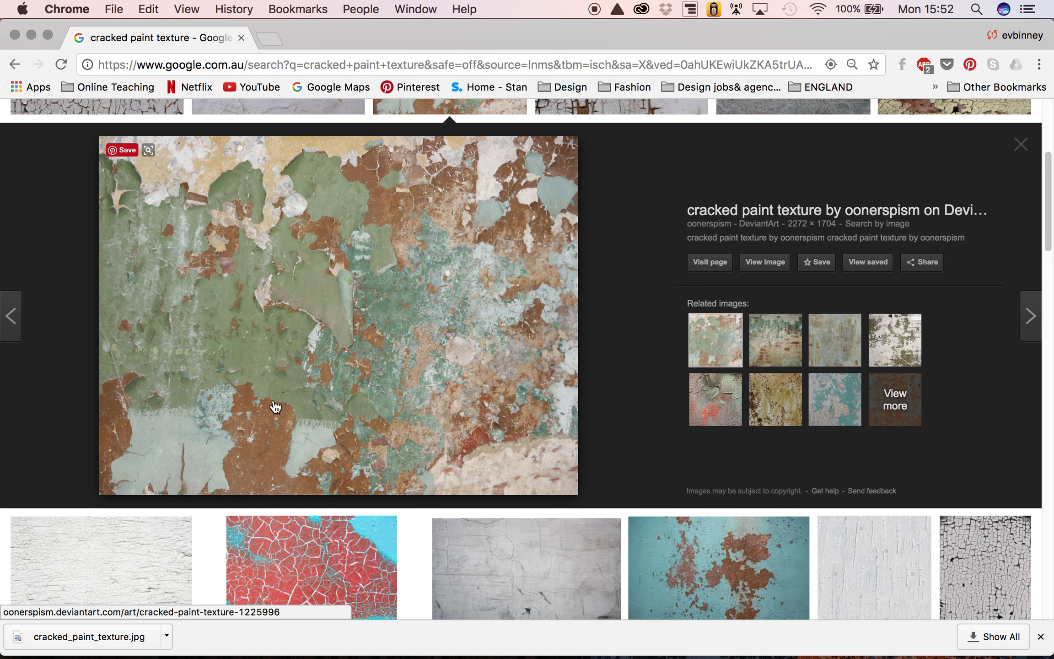
right_click(328, 313)
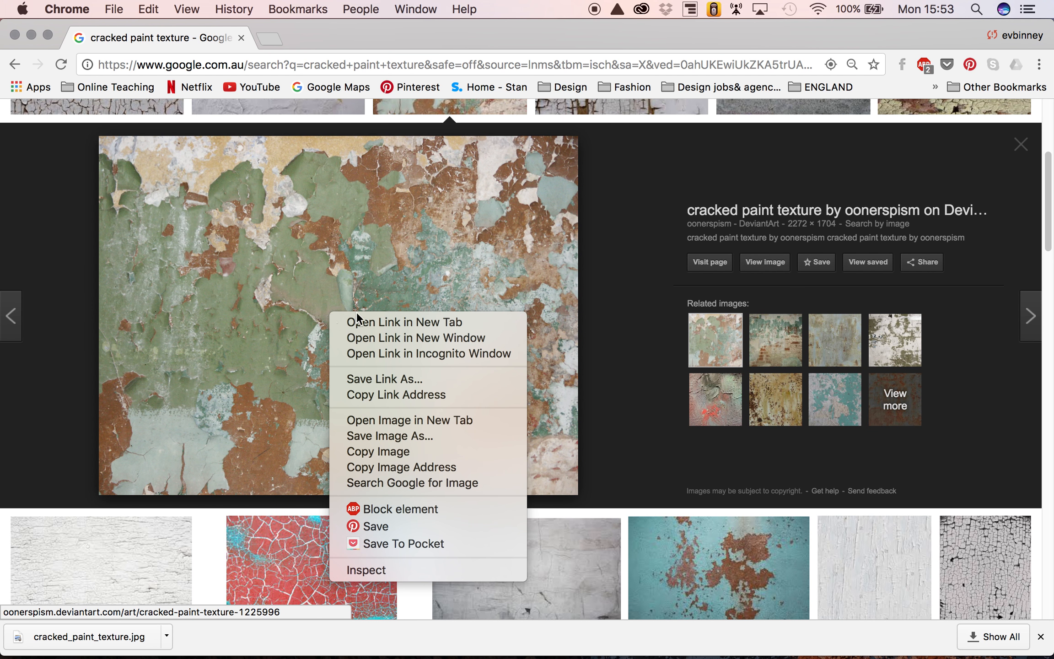
click(392, 436)
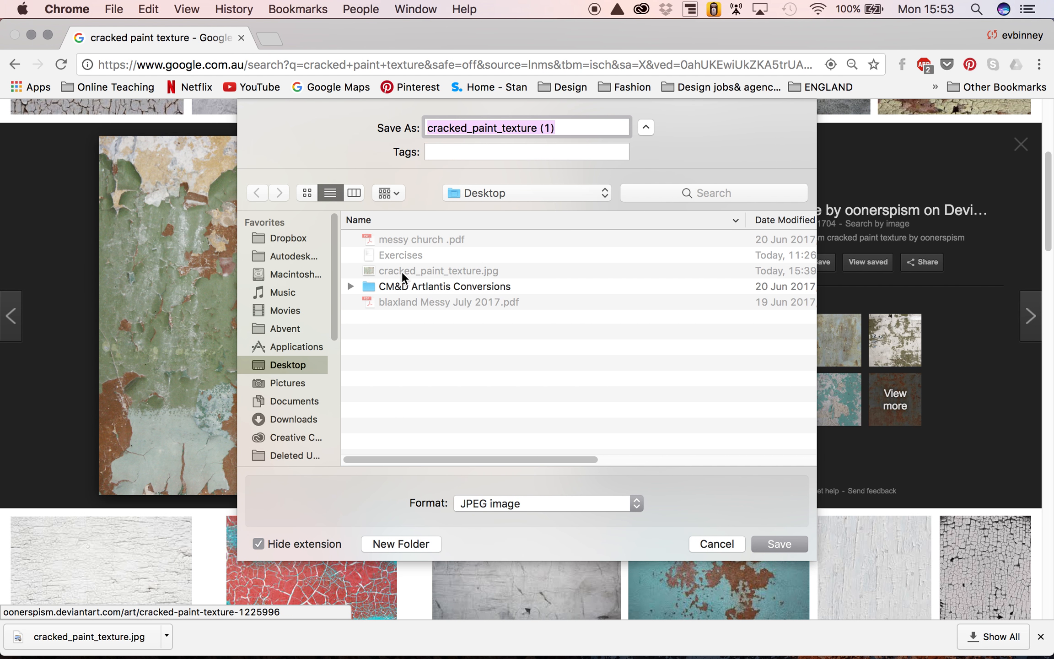
click(712, 545)
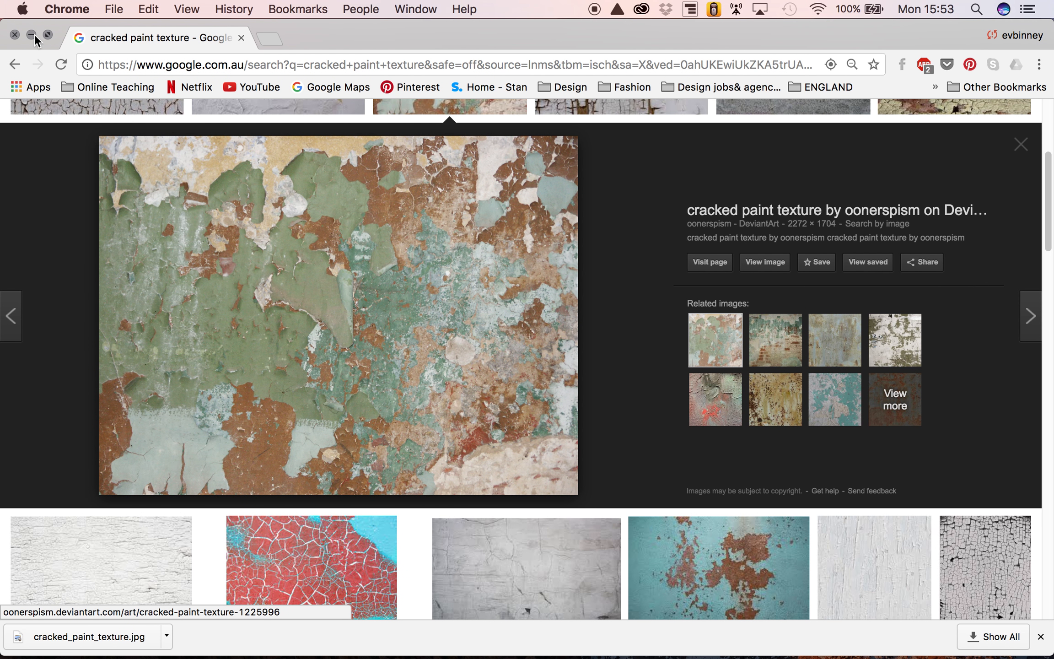
click(35, 34)
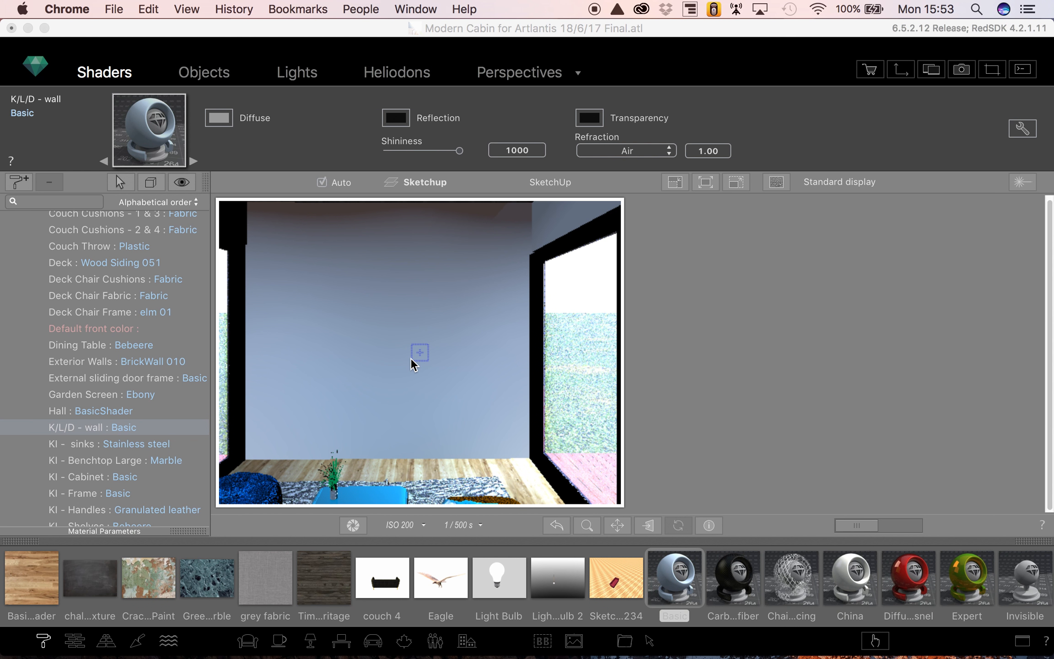
- Start creating a new shader from the K/L/D - wall material in Artlantis Studio
click(303, 328)
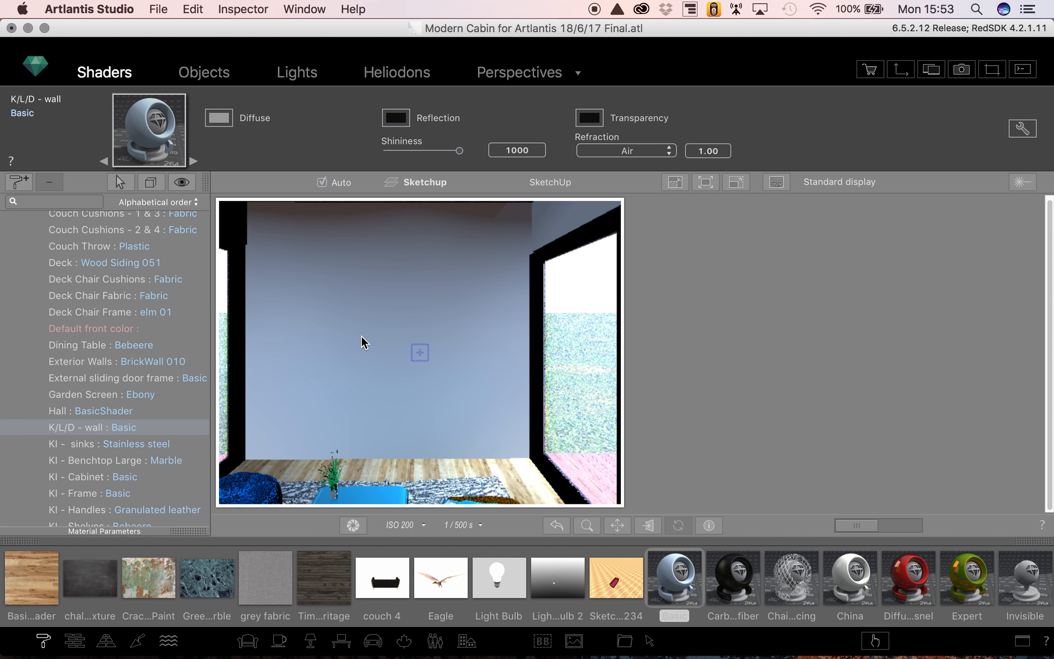
right_click(121, 427)
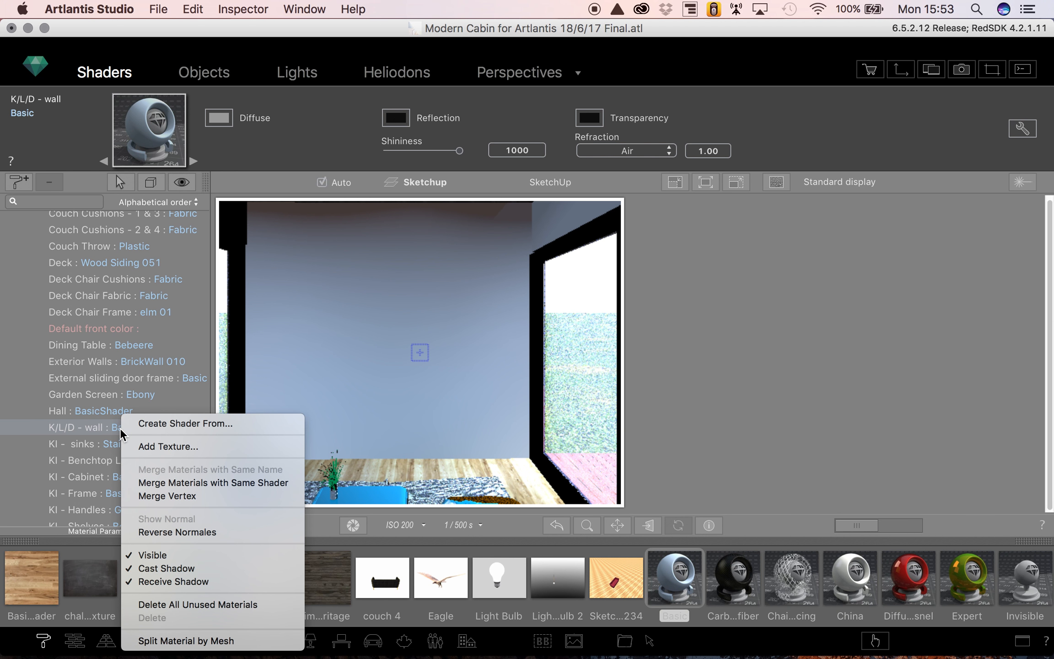
click(148, 424)
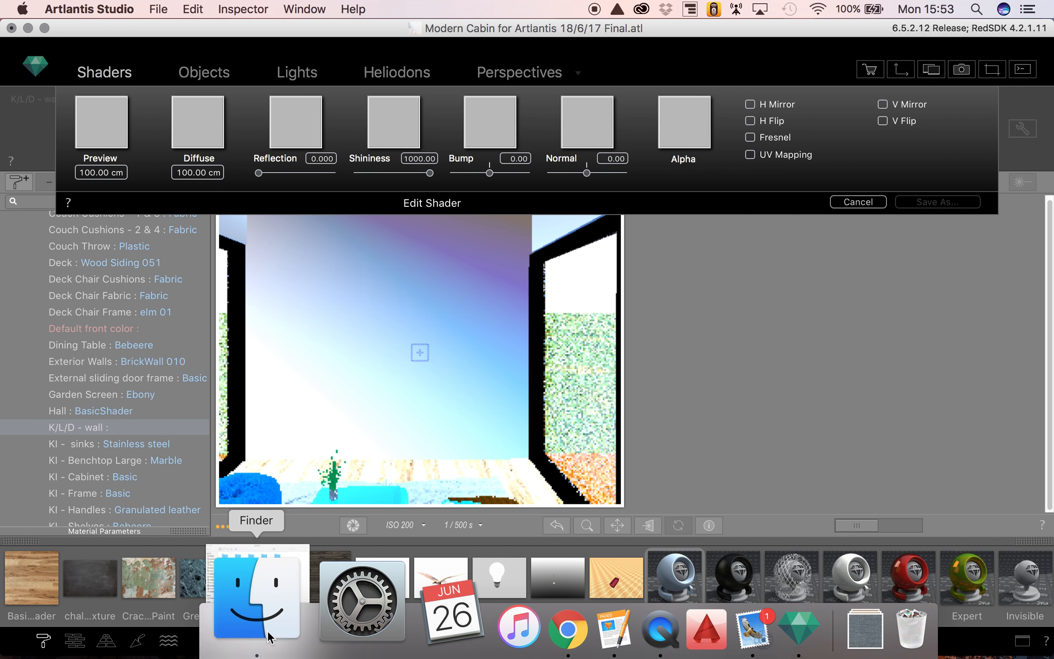
- Use cracked_paint_texture.jpg from the Desktop as the new shader's Diffuse texture and minimize the Finder window
click(268, 638)
drag(198, 40, 366, 6)
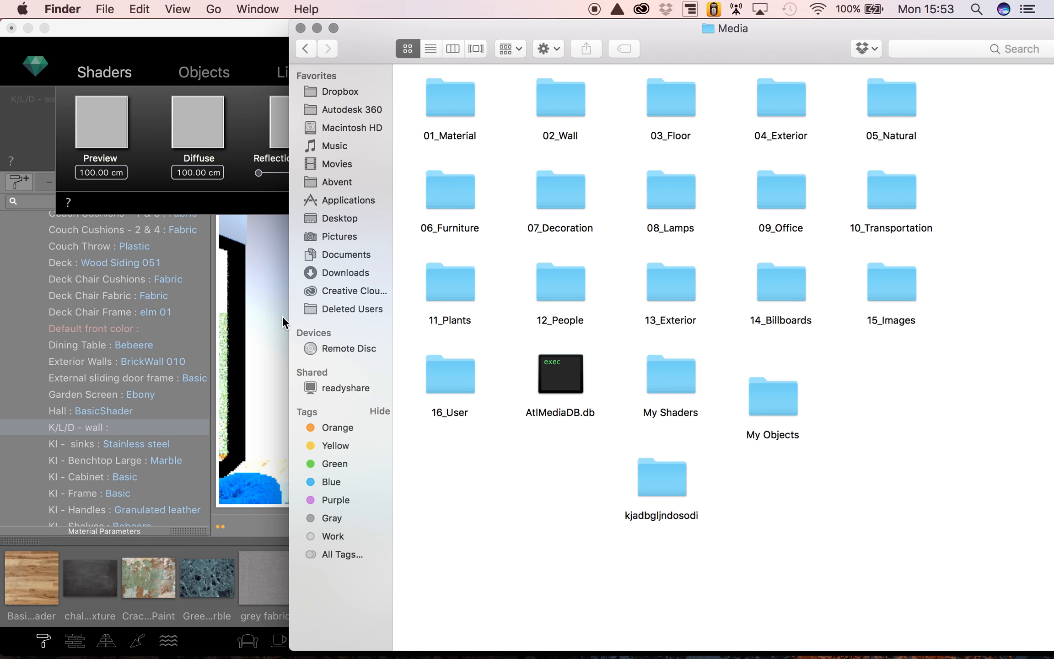
click(344, 220)
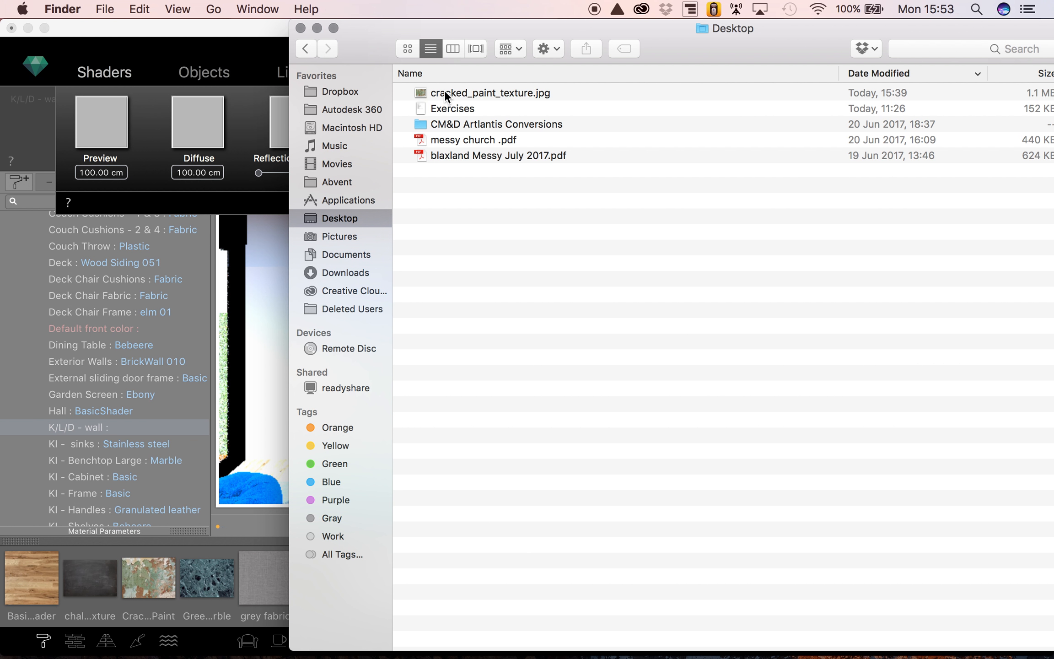
drag(444, 90, 195, 125)
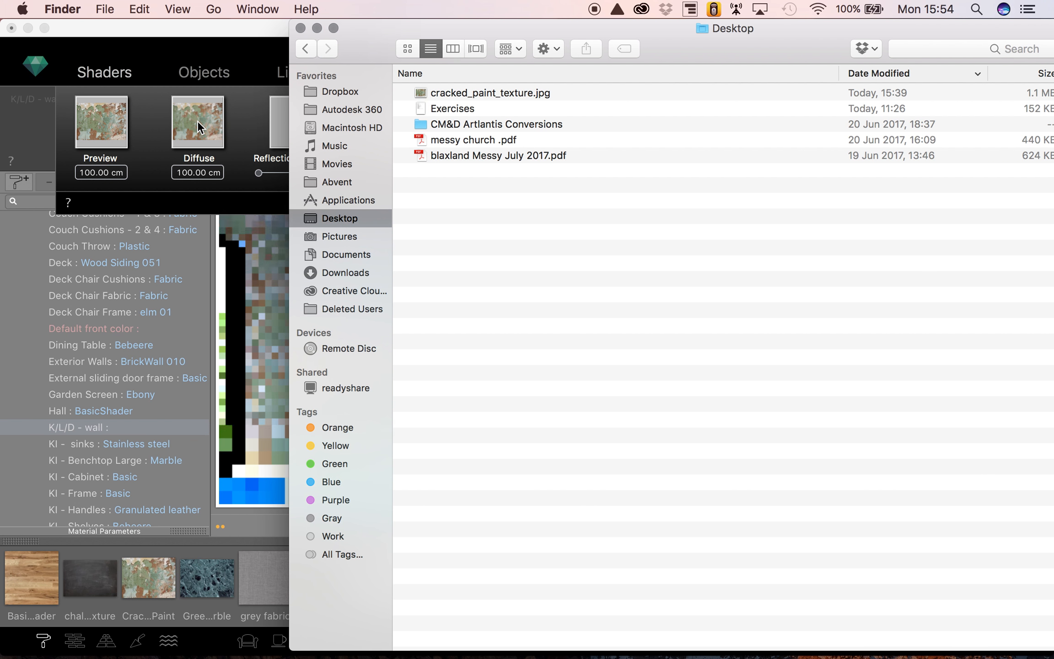
click(318, 29)
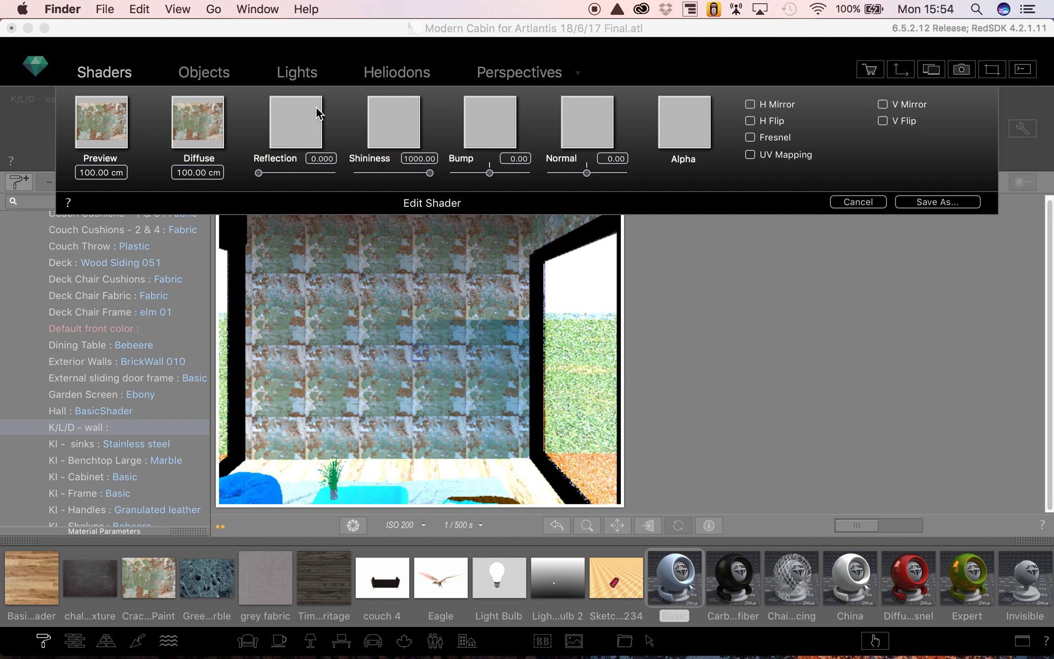
- Set the shader's shininess to about 412.97, try a reflection of 0.686, and reset the reflection to 0
click(388, 174)
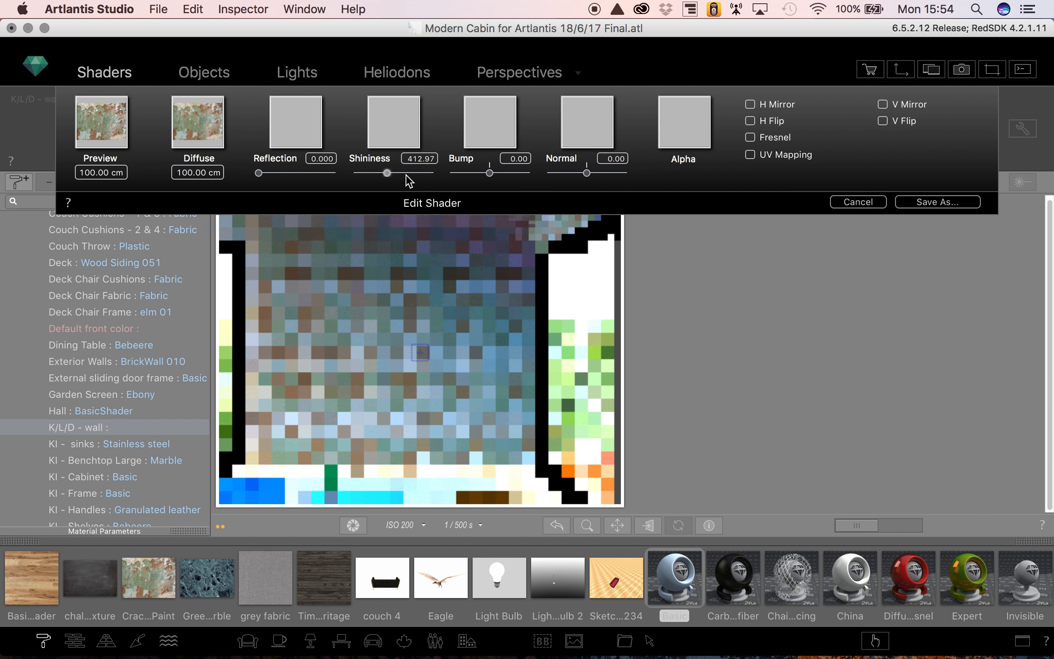
drag(259, 173, 308, 174)
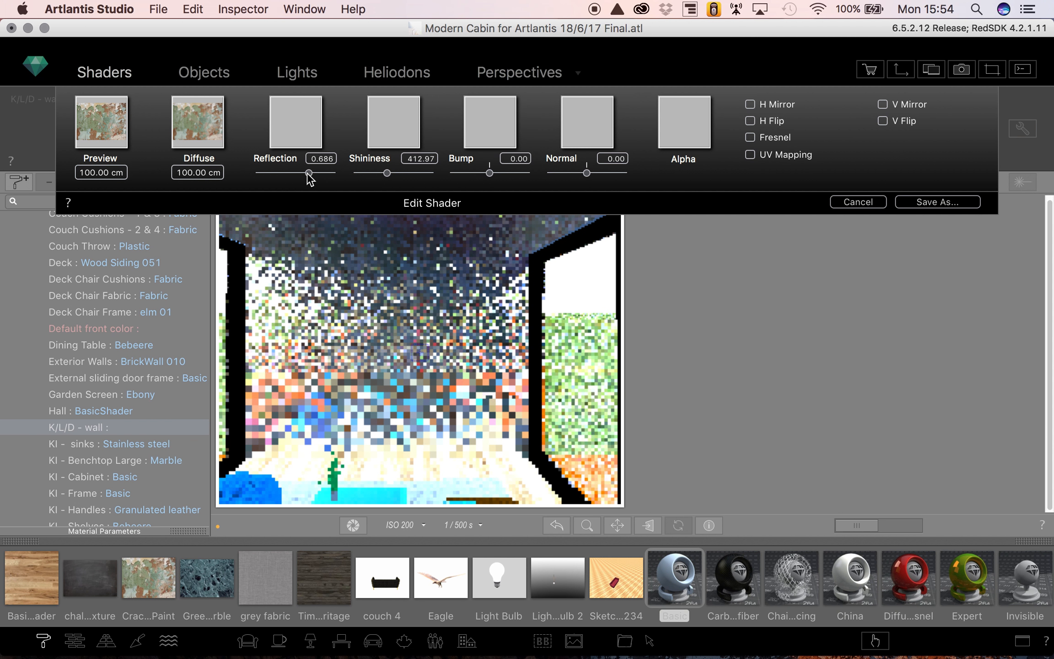
drag(307, 174, 232, 178)
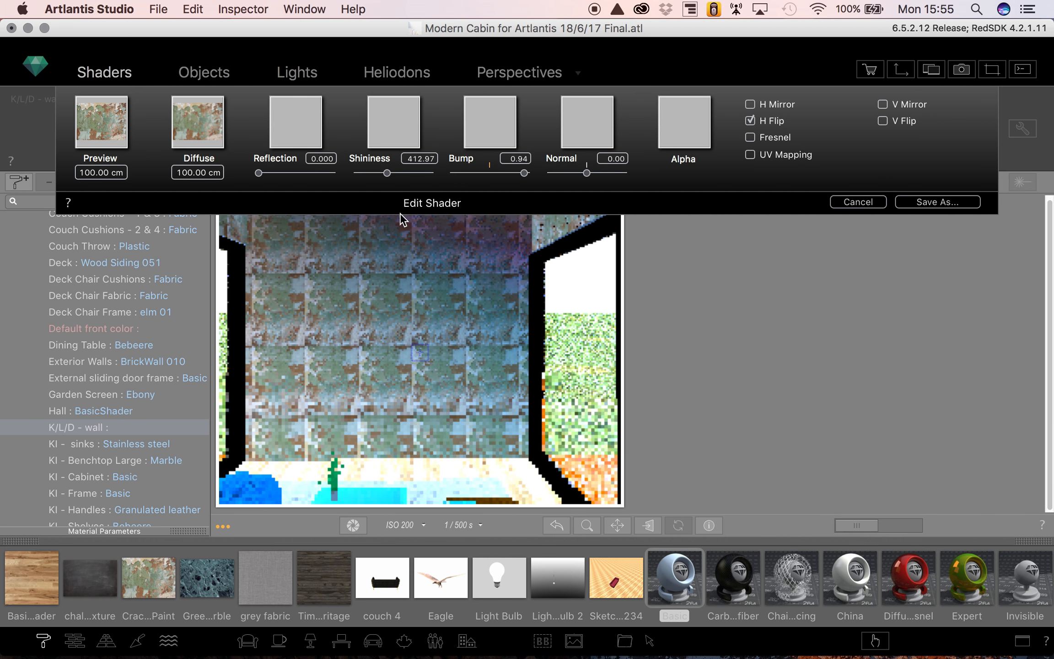
- Try the V Mirror and Fresnel options on the shader and turn them off again along with H Flip
click(883, 104)
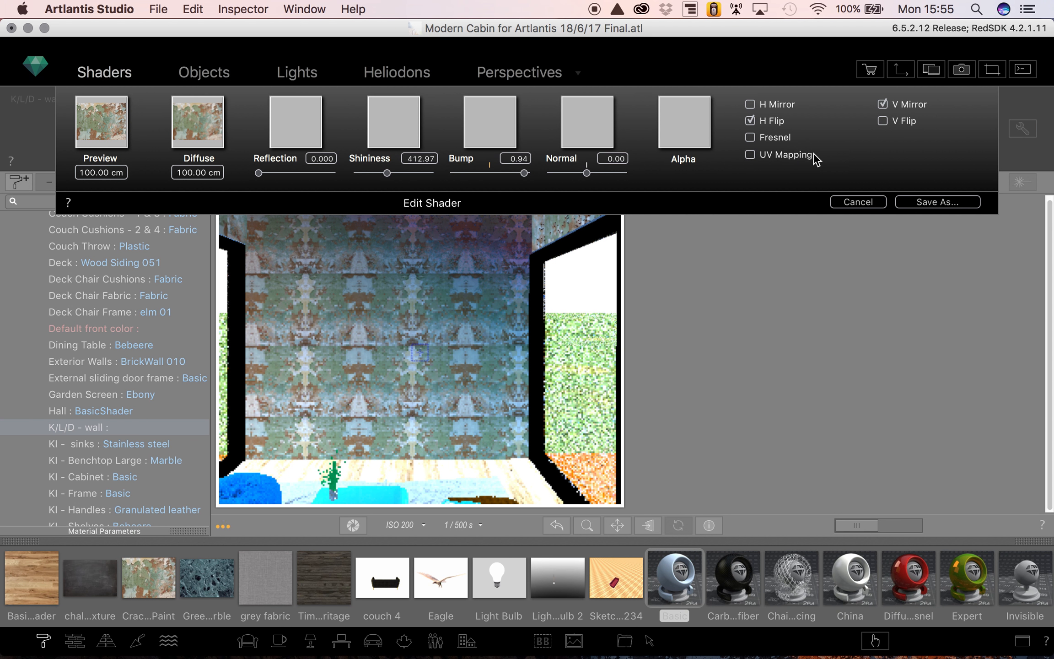
click(754, 142)
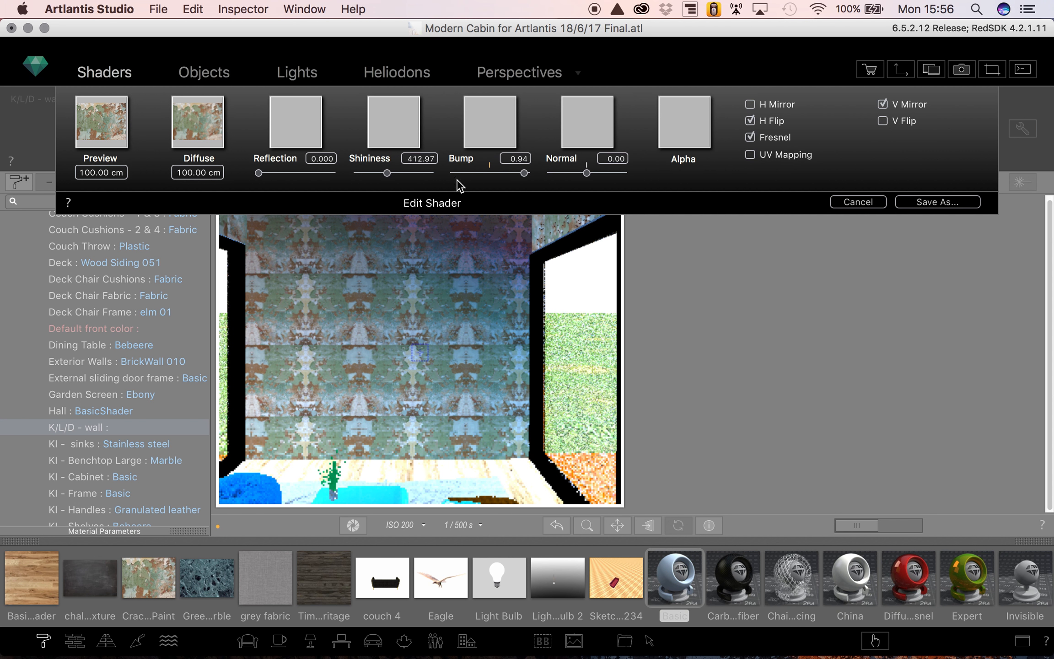
click(883, 104)
click(750, 120)
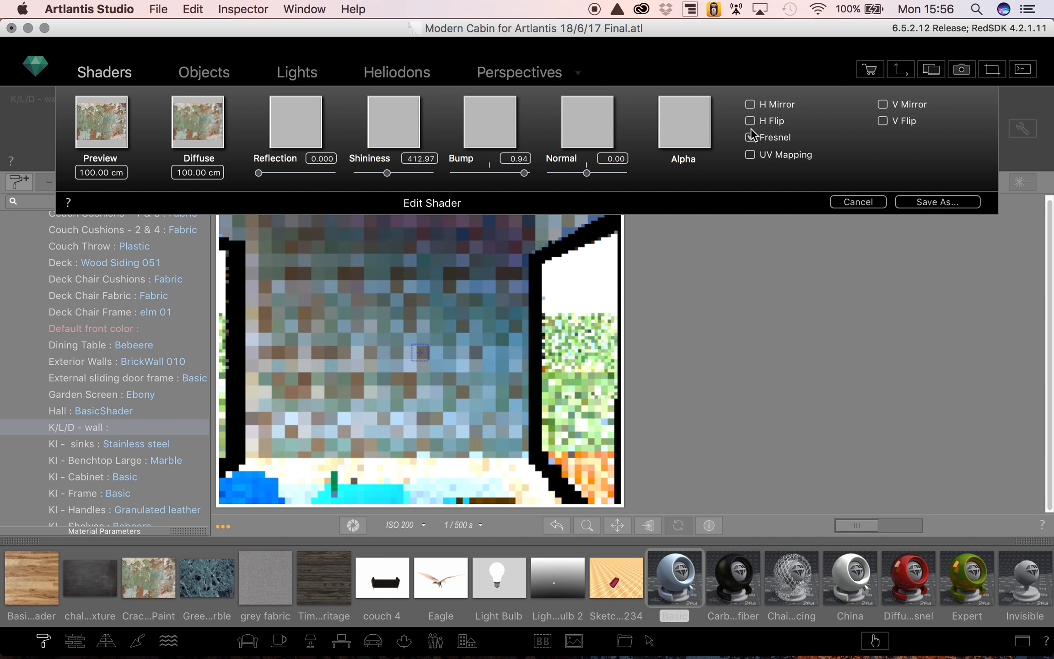
click(750, 137)
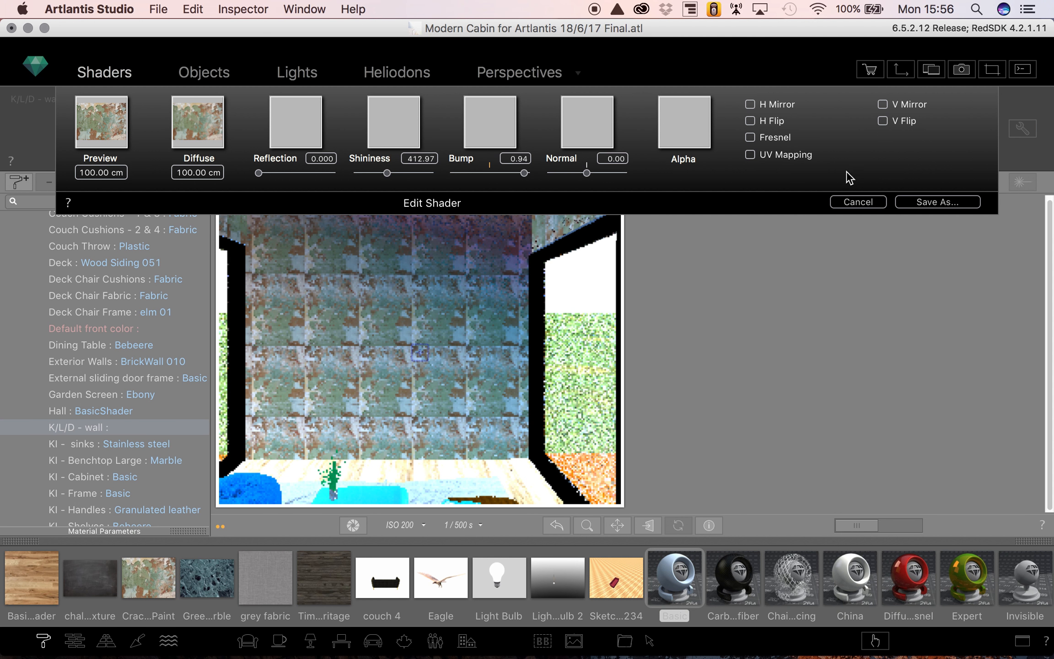
- Save the shader as Crakedpaint2 in the My Shaders folder under Abvent, Artlantis, Media
click(932, 207)
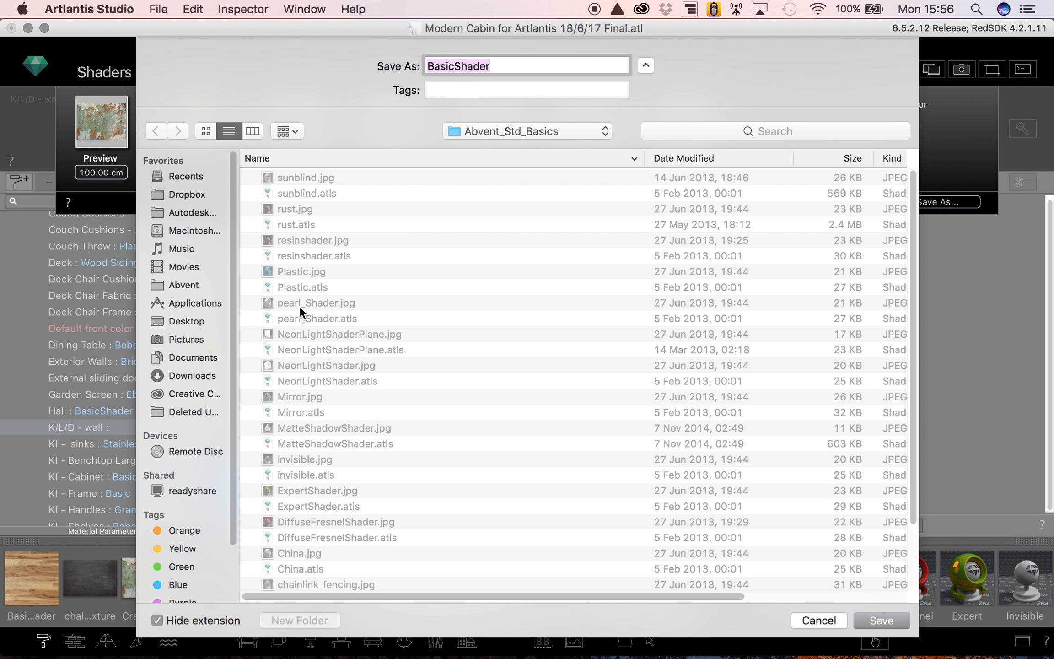
click(178, 283)
click(293, 176)
double_click(293, 177)
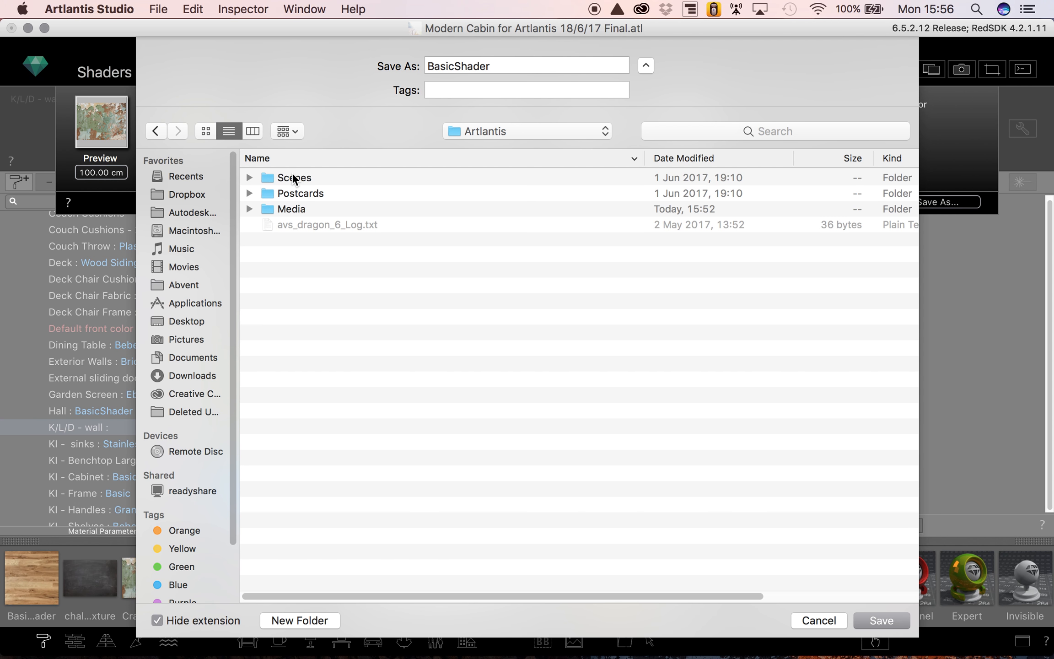
double_click(286, 211)
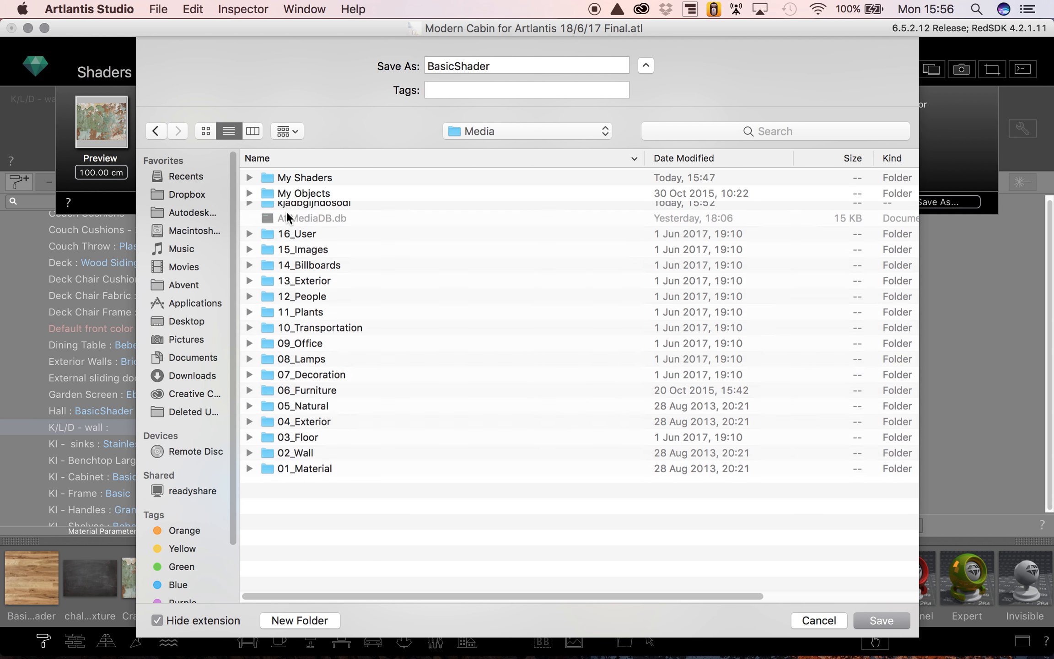
double_click(295, 178)
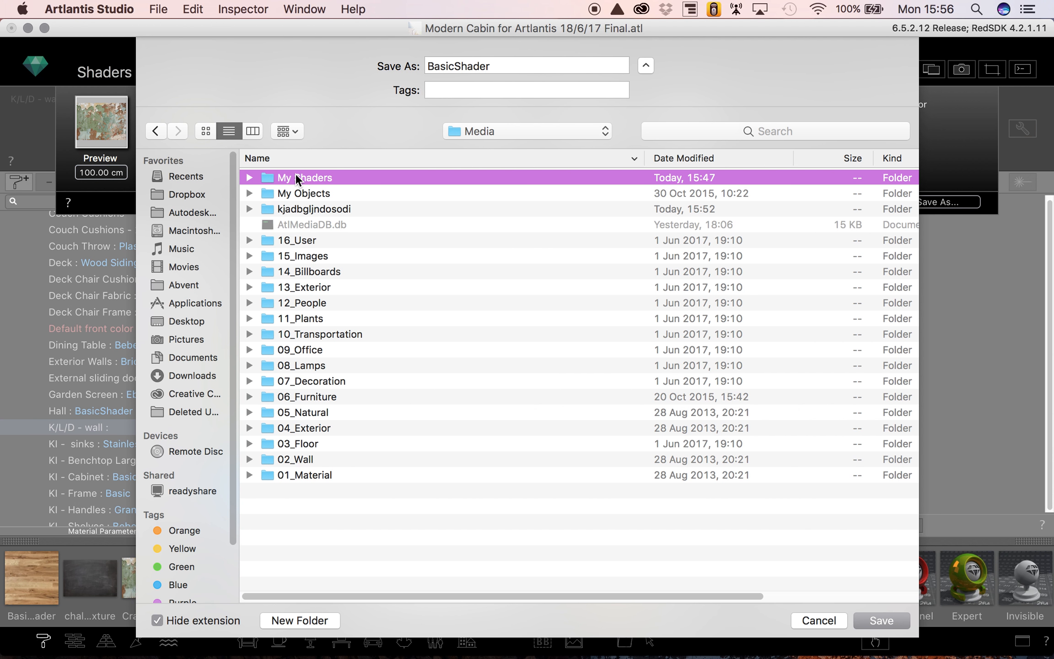
drag(532, 66, 399, 66)
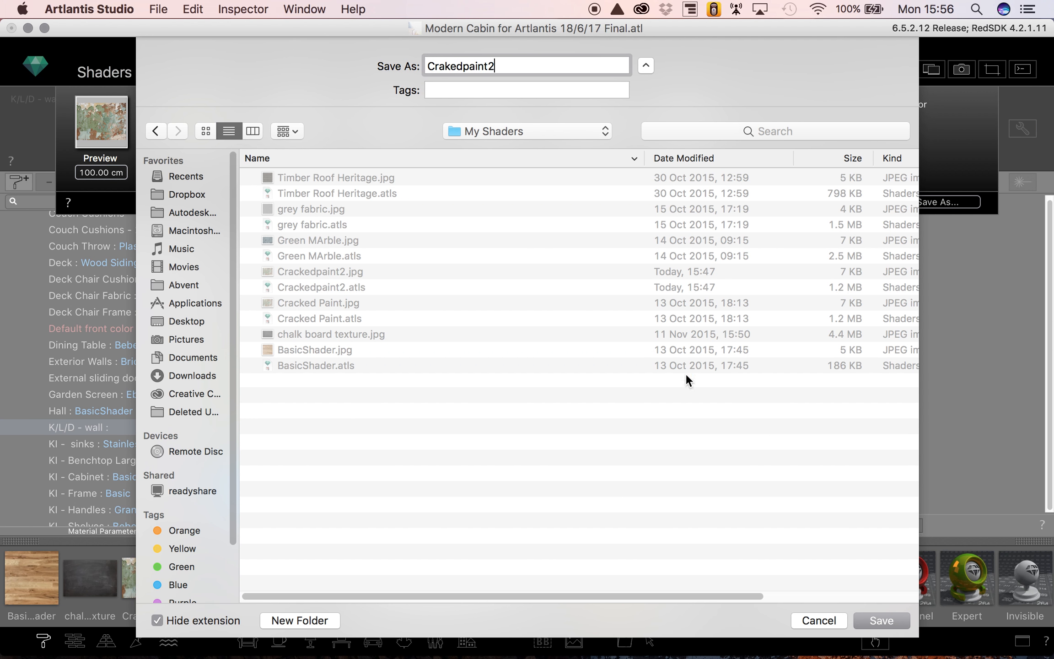
click(892, 623)
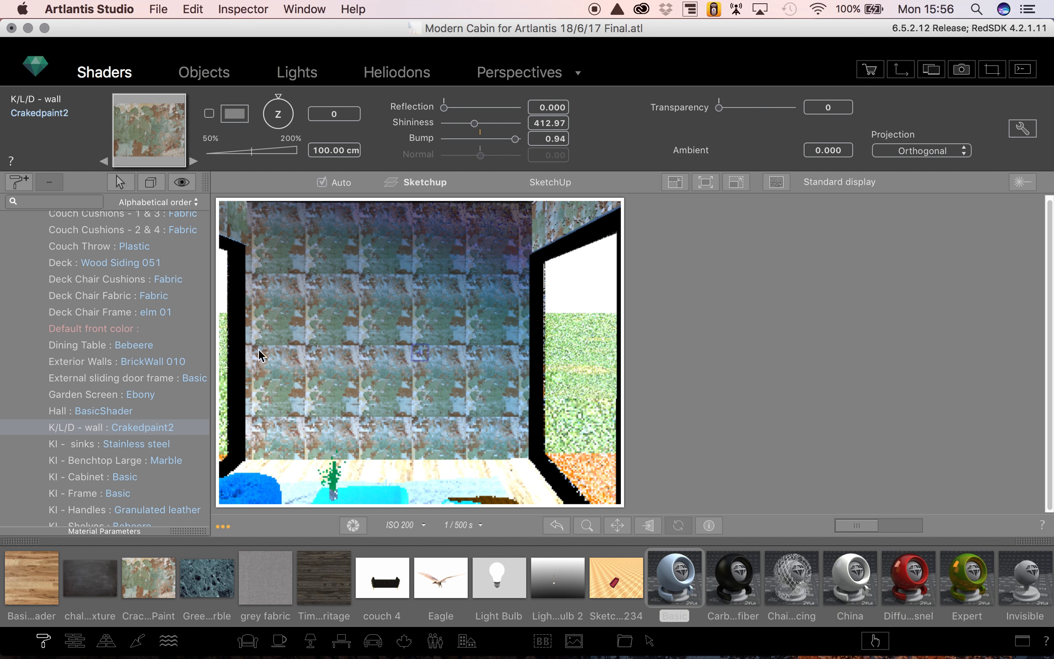
- Set the K/L/D wall's Crakedpaint2 shader to reflection 0.024, shininess 431.88, rotation 91 and size 489.36 cm
click(499, 108)
click(463, 108)
click(476, 123)
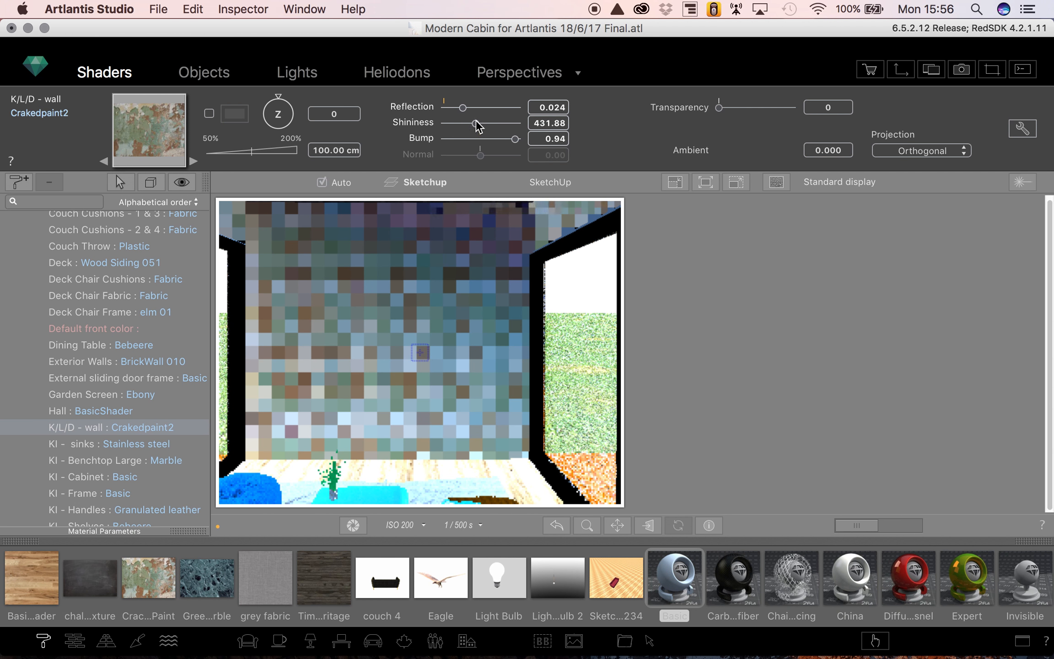
drag(286, 96, 280, 154)
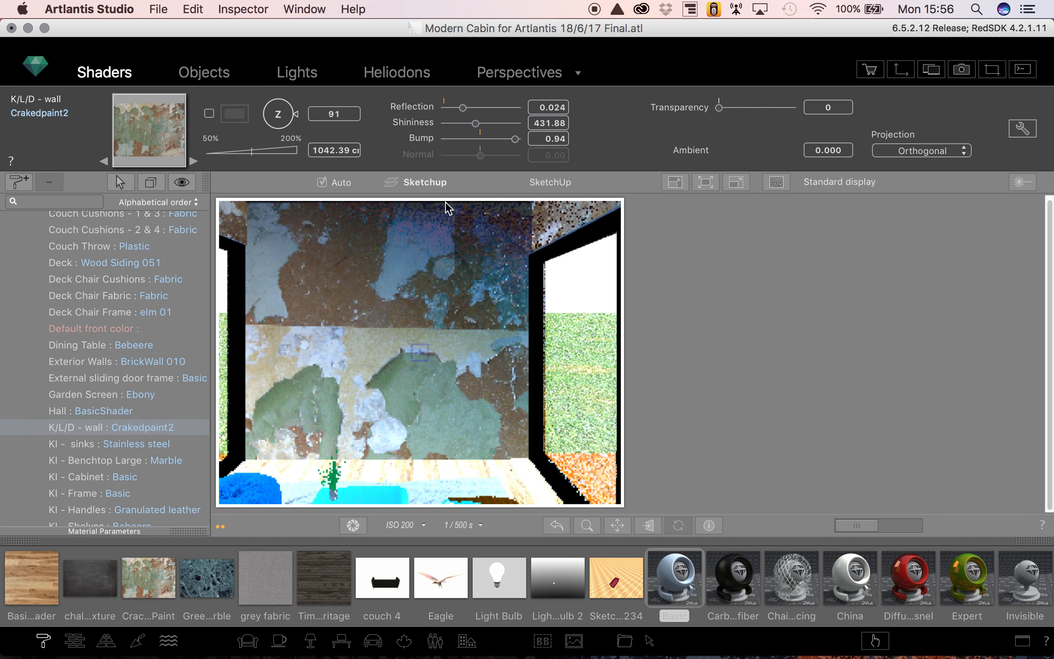
drag(240, 152, 233, 140)
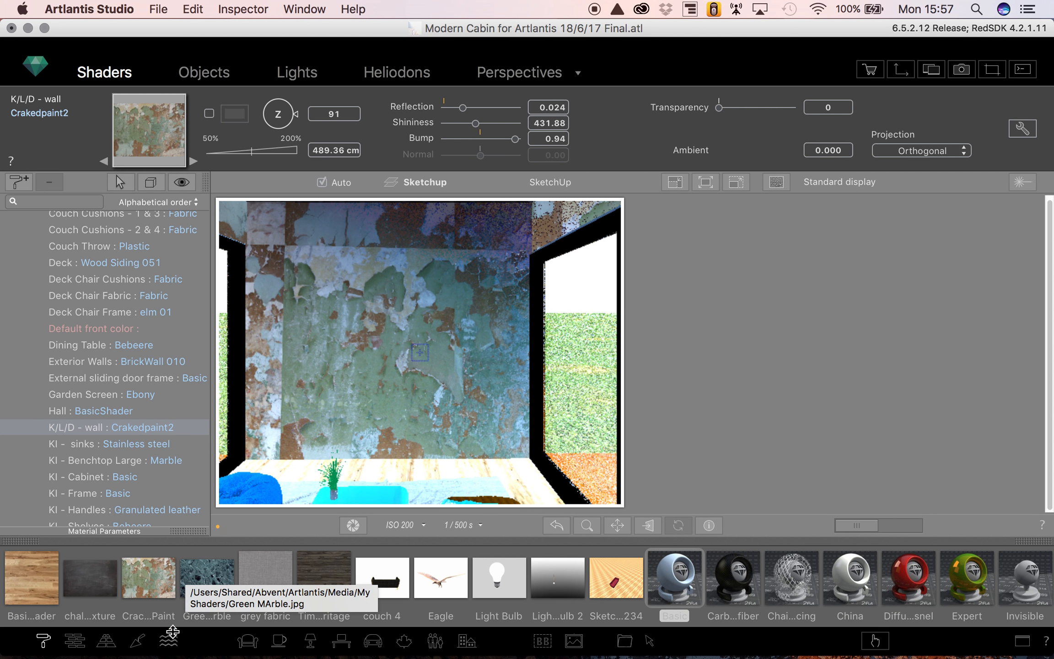
- Apply the Green MArble shader to the K/L/D wall, with shininess 863.28 and reflection 0.098
click(205, 579)
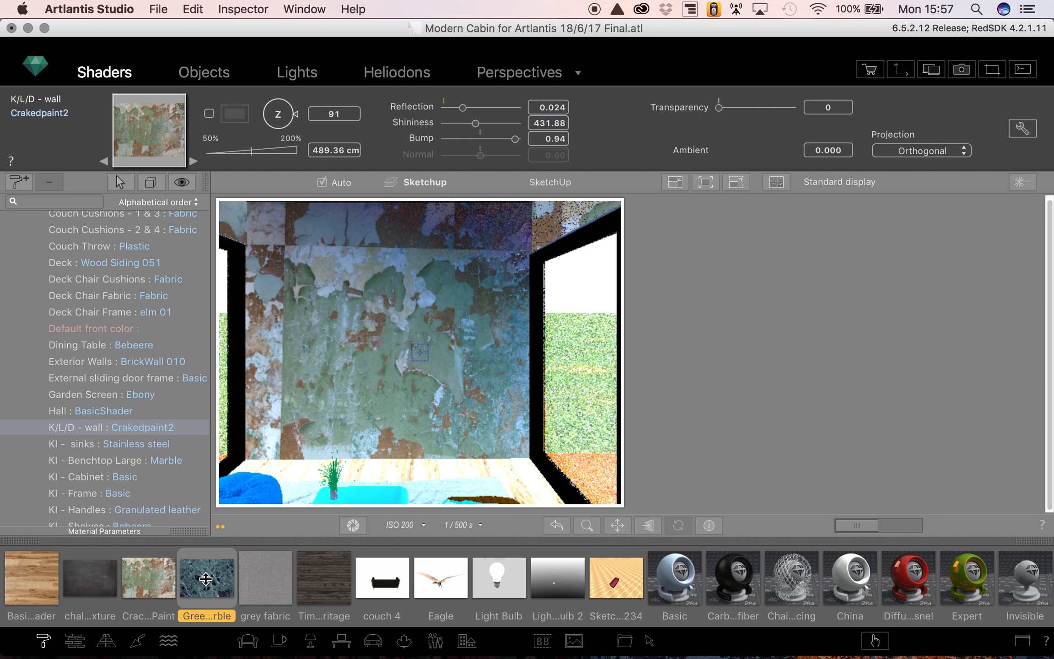
drag(206, 578, 394, 360)
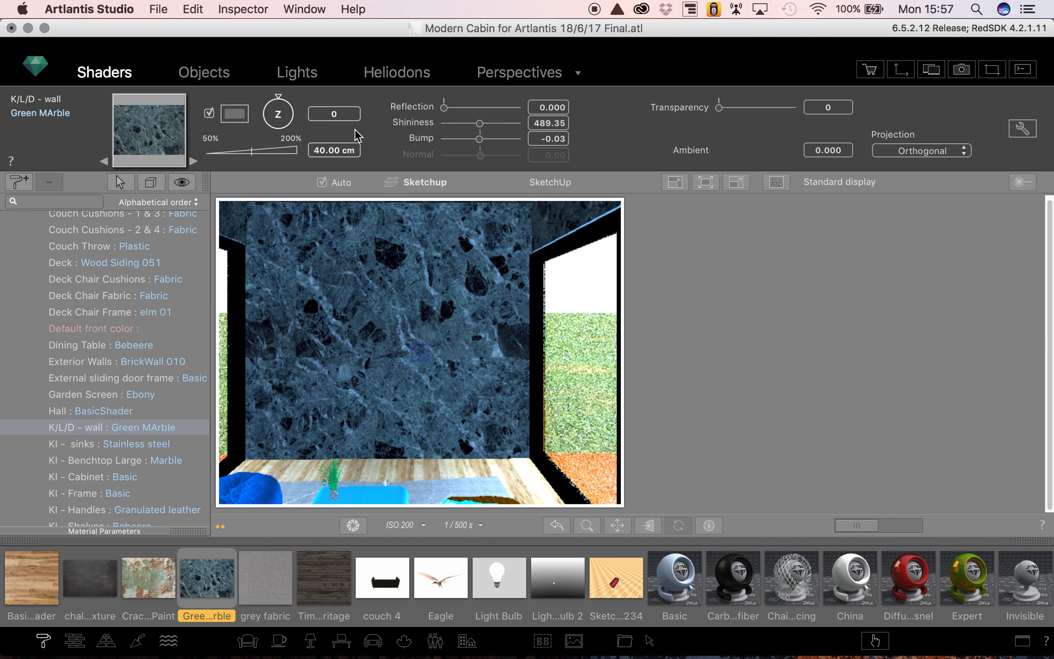
click(507, 124)
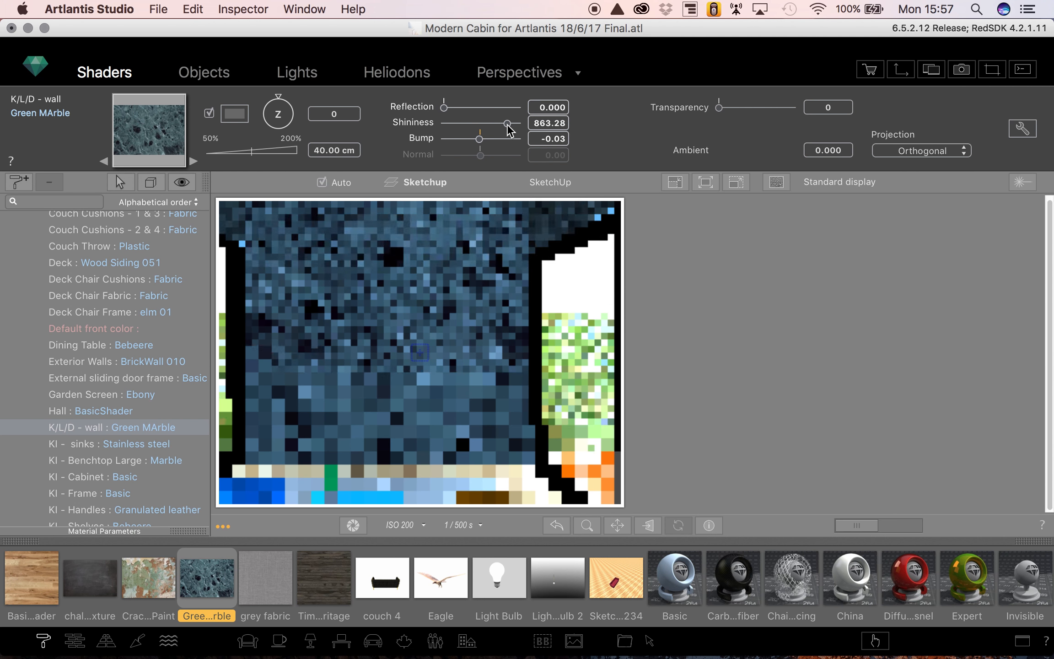
click(513, 108)
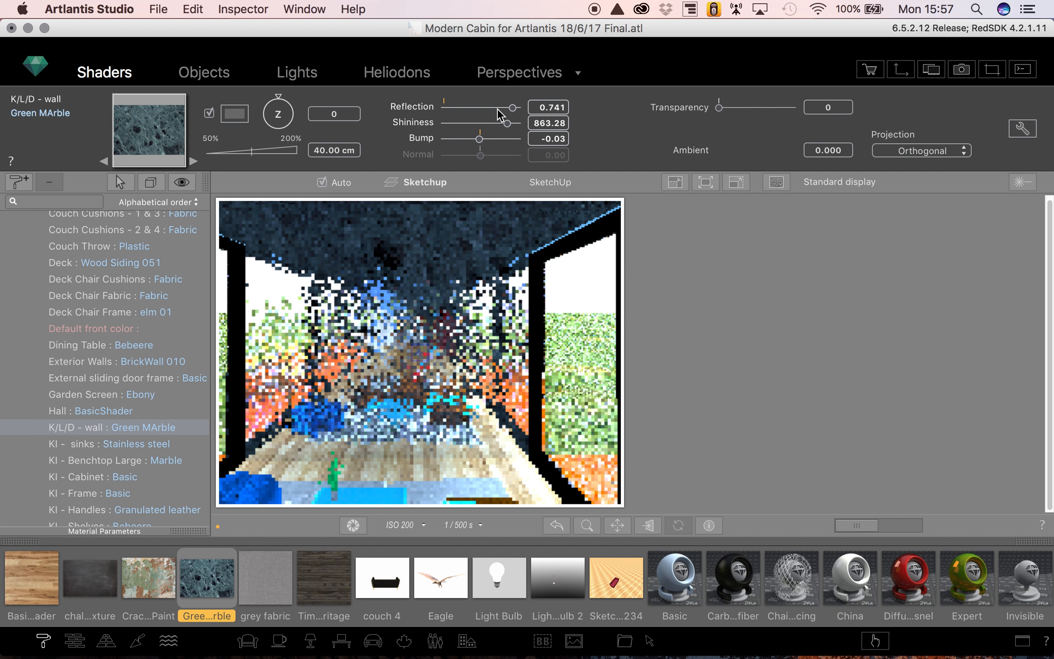
click(498, 109)
click(481, 108)
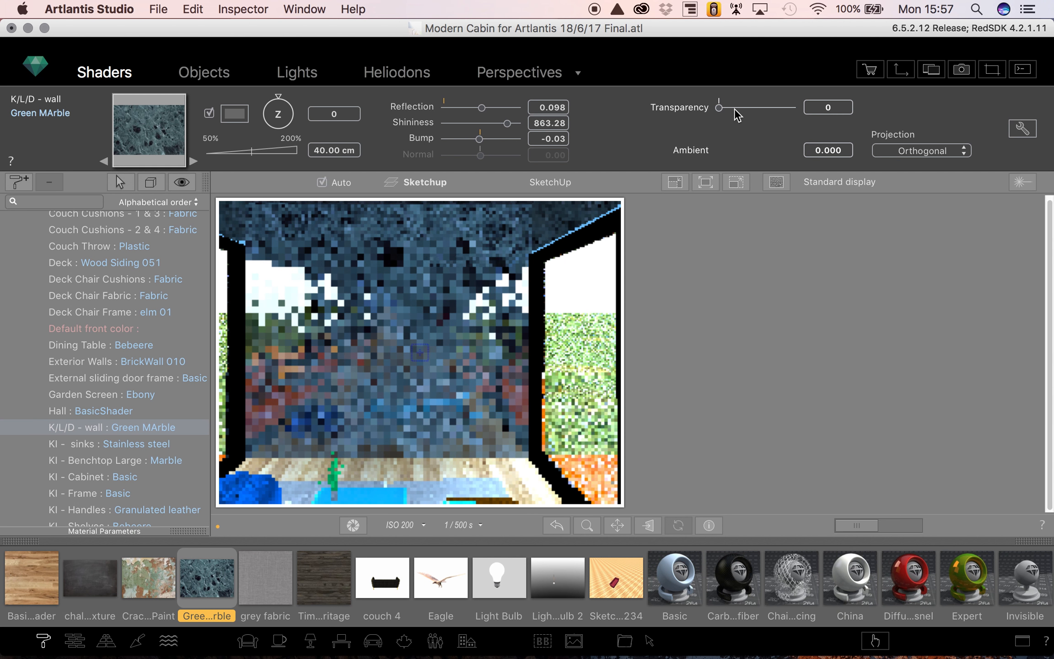
- Try transparency values of 255 and 73 on the marble wall shader and reset the transparency to 0
drag(721, 107, 805, 120)
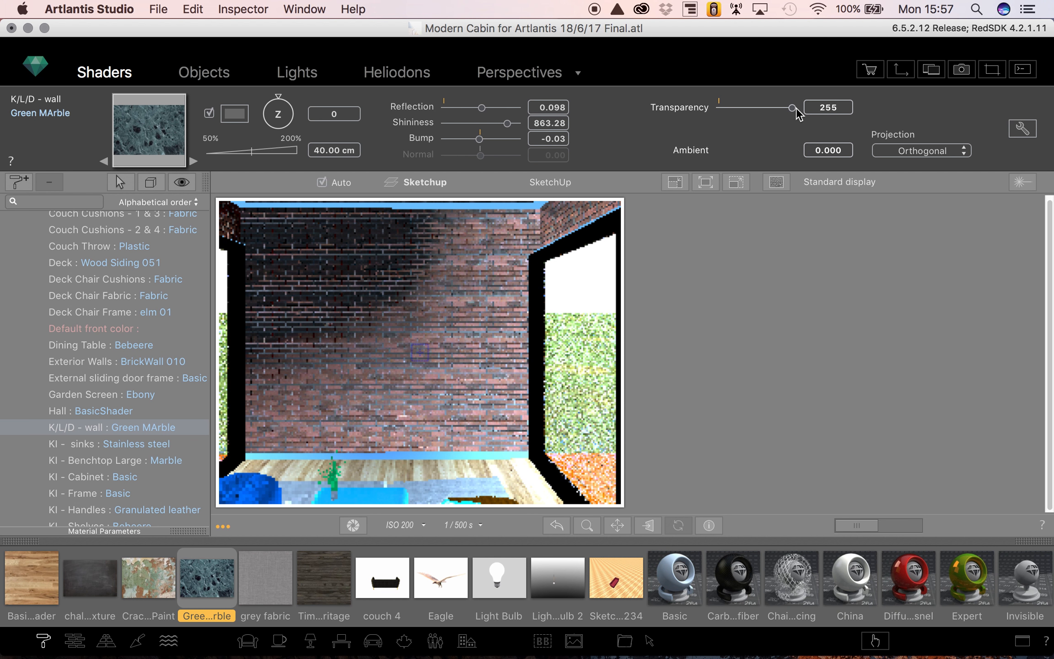
drag(796, 111, 744, 115)
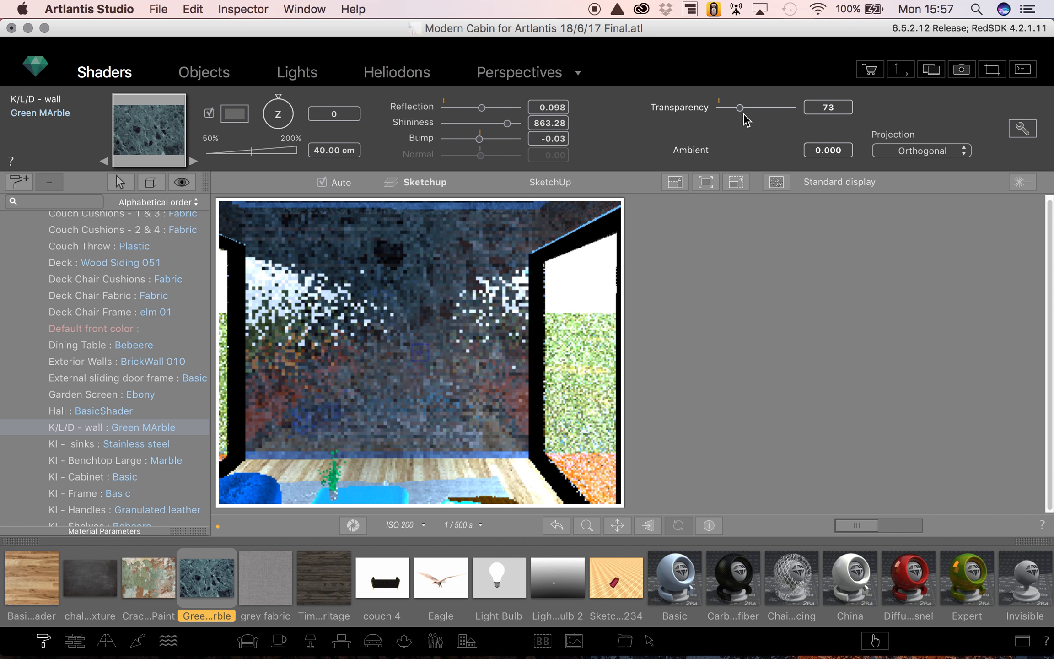
drag(740, 109, 699, 108)
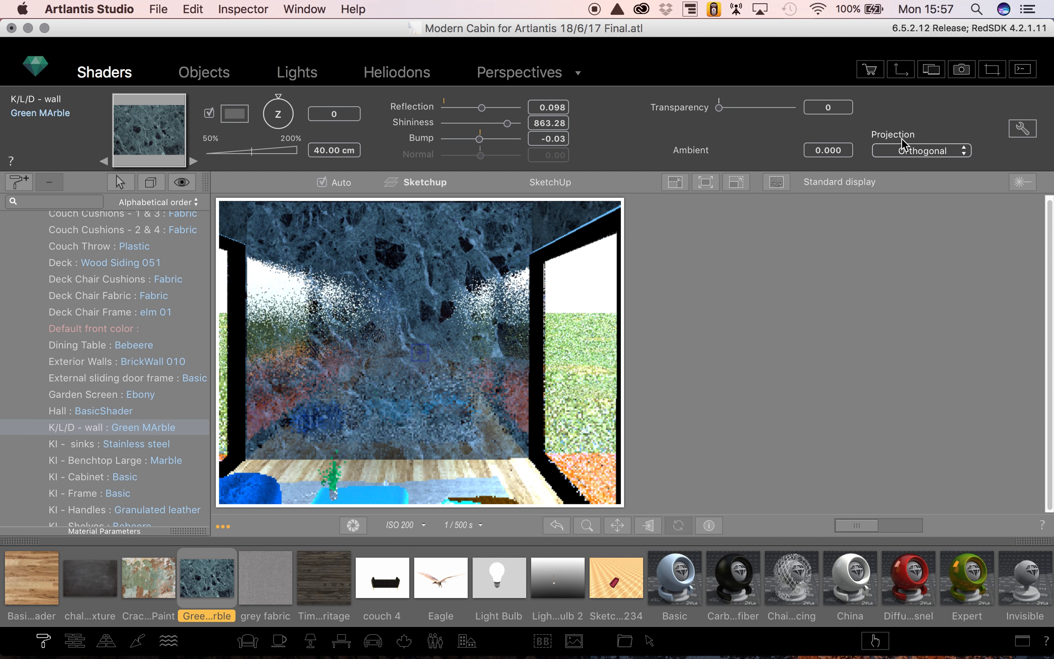
- Try the Vertical and Spheric projections on the marble wall shader and return the projection to Orthogonal
click(923, 151)
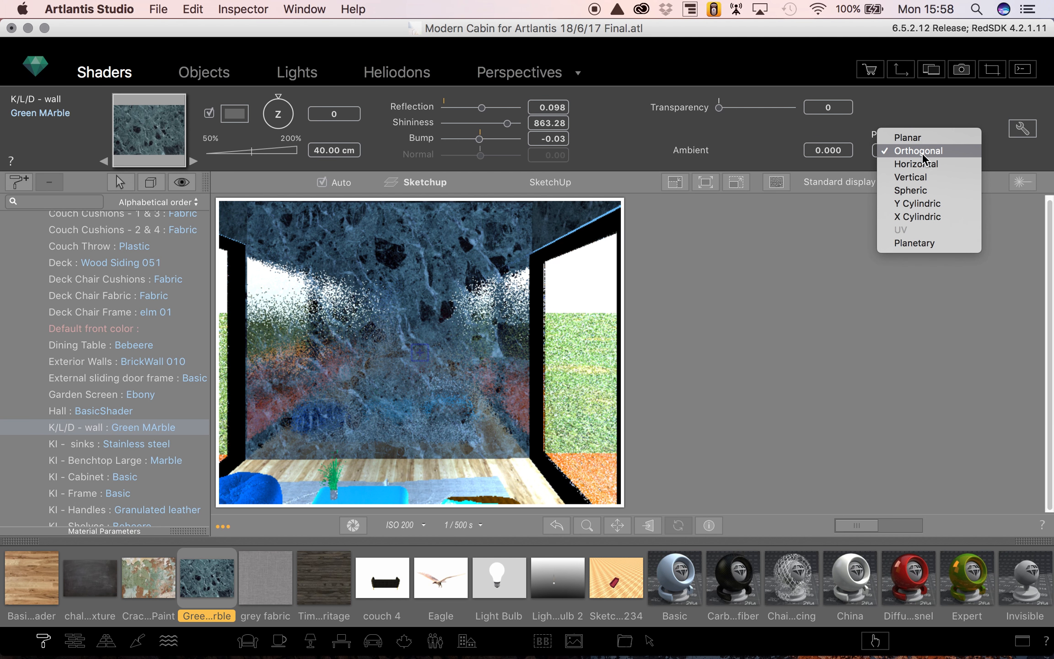
click(916, 178)
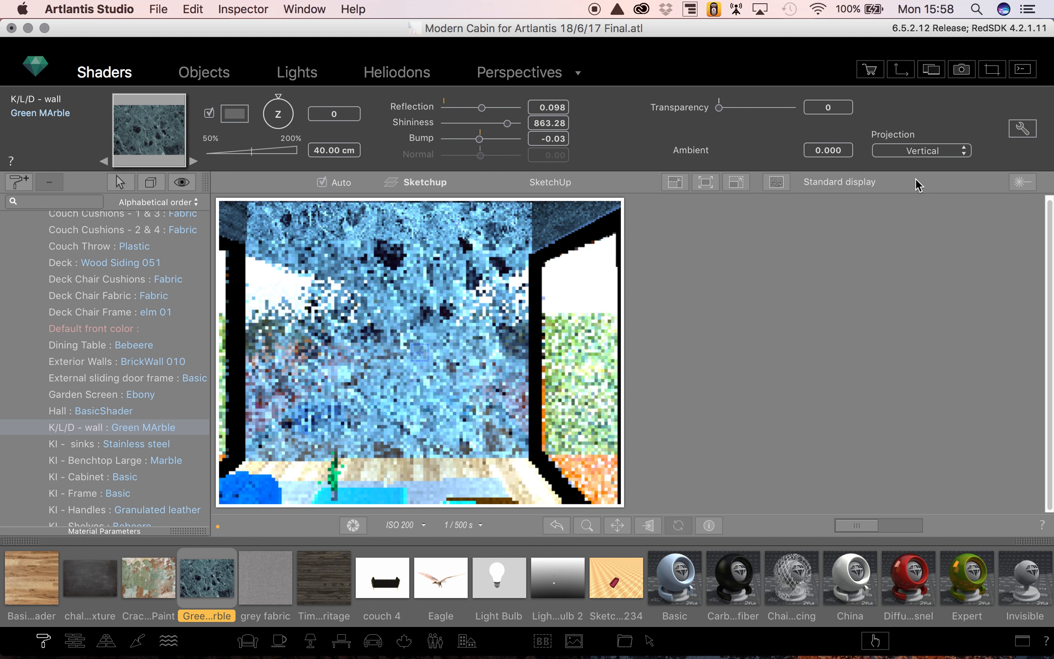
click(926, 151)
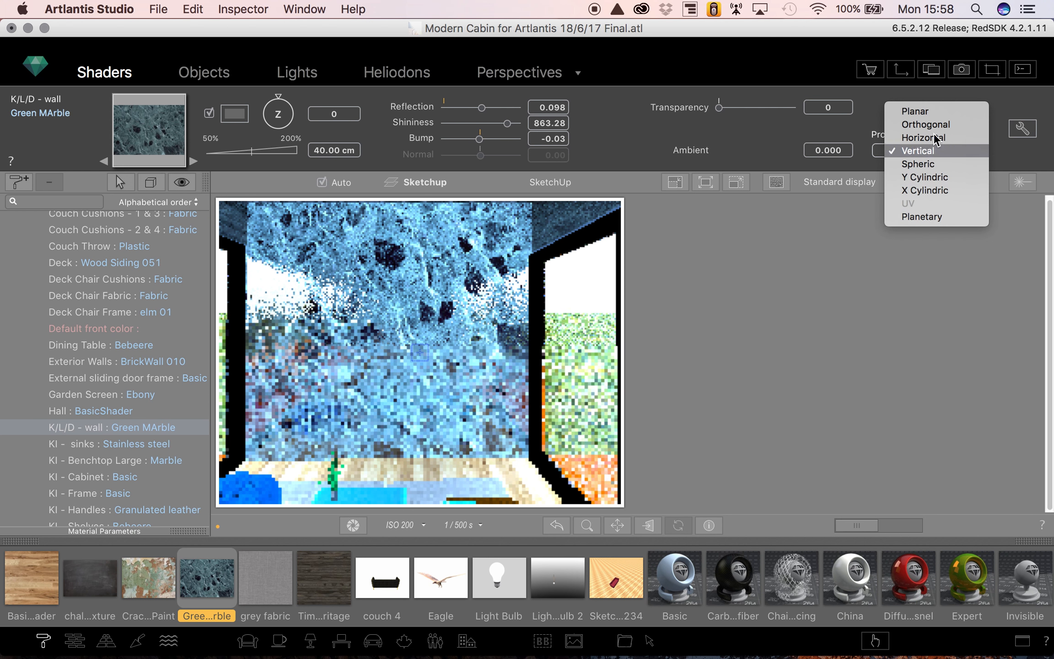
click(925, 166)
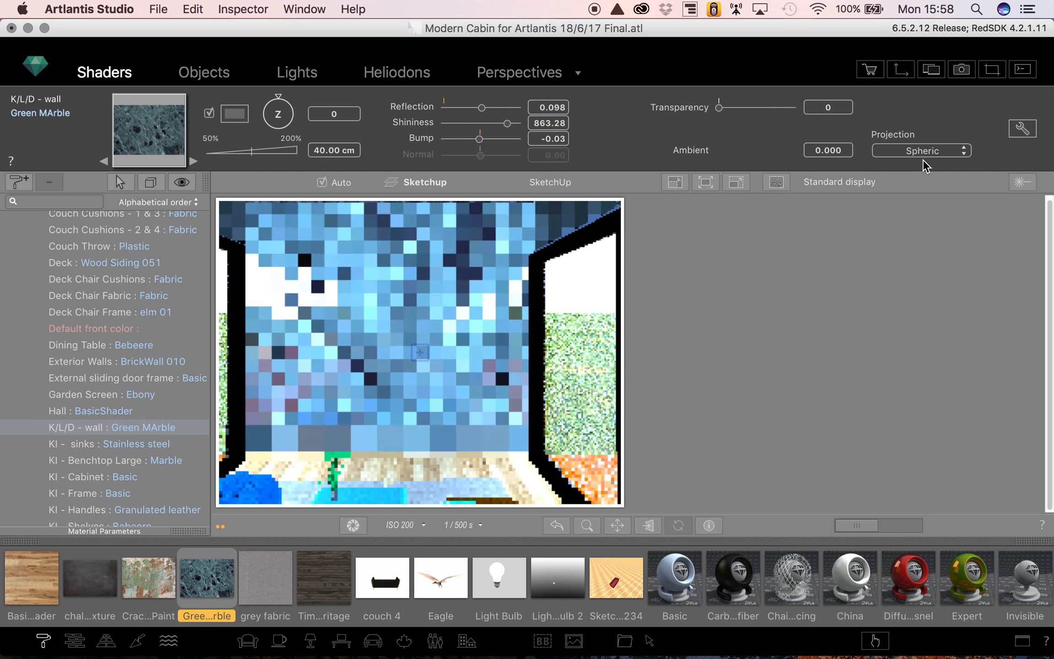
click(921, 154)
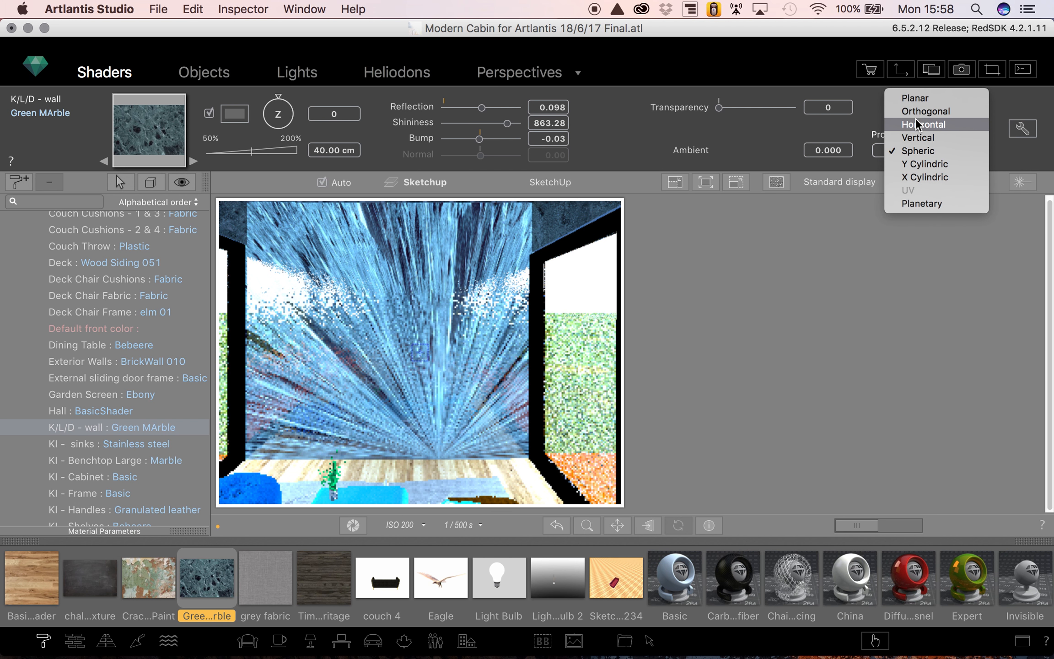
click(917, 113)
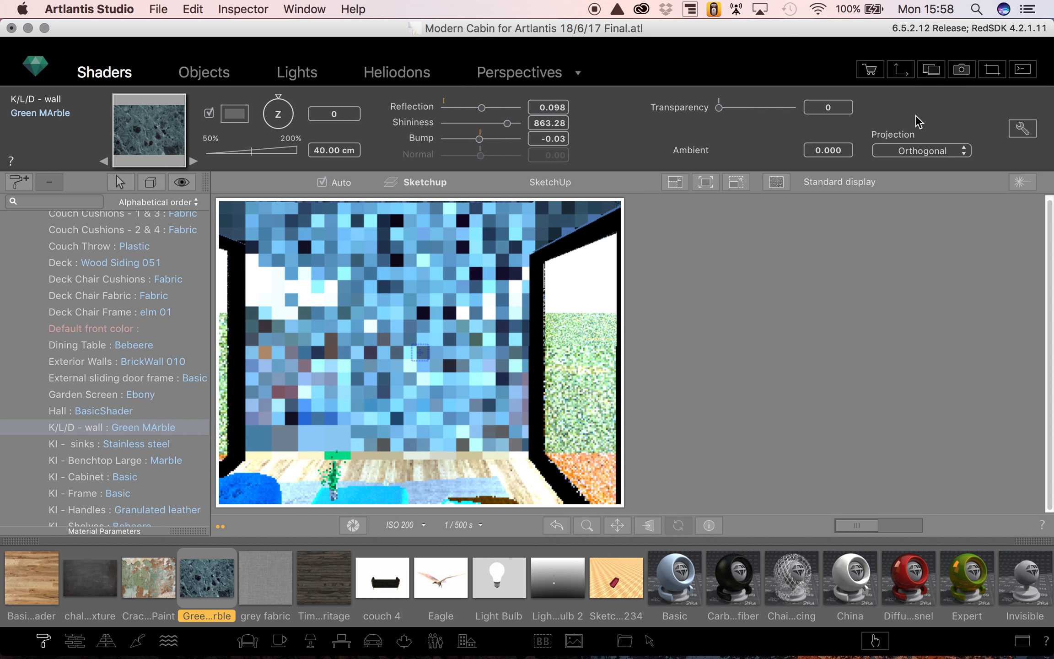
- Set the marble wall shader's shininess and reflection to 0
drag(507, 124, 443, 123)
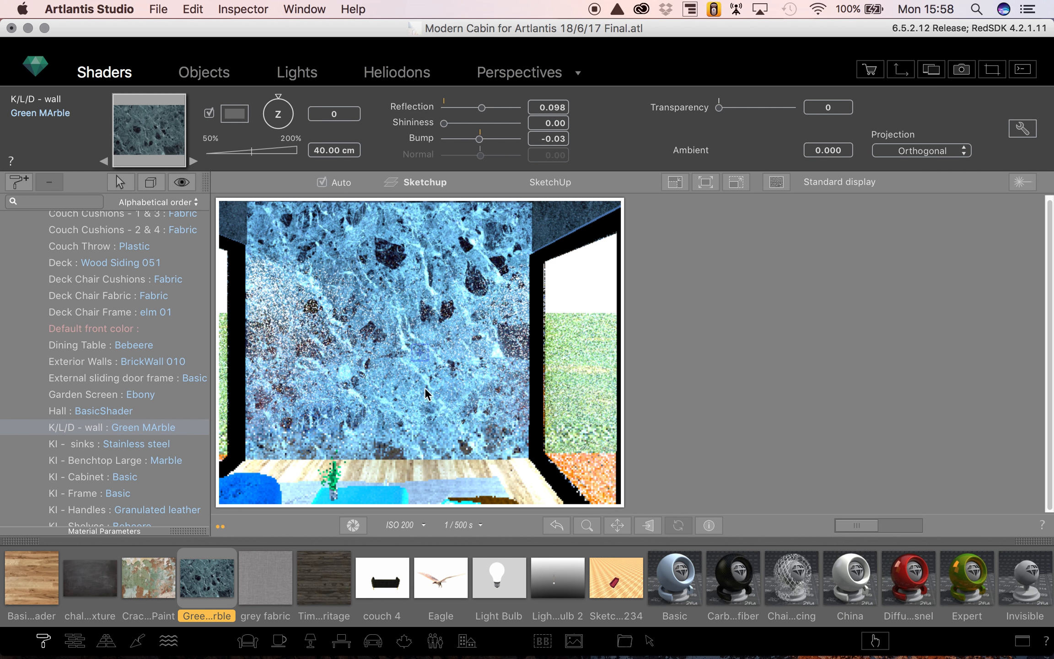
click(445, 108)
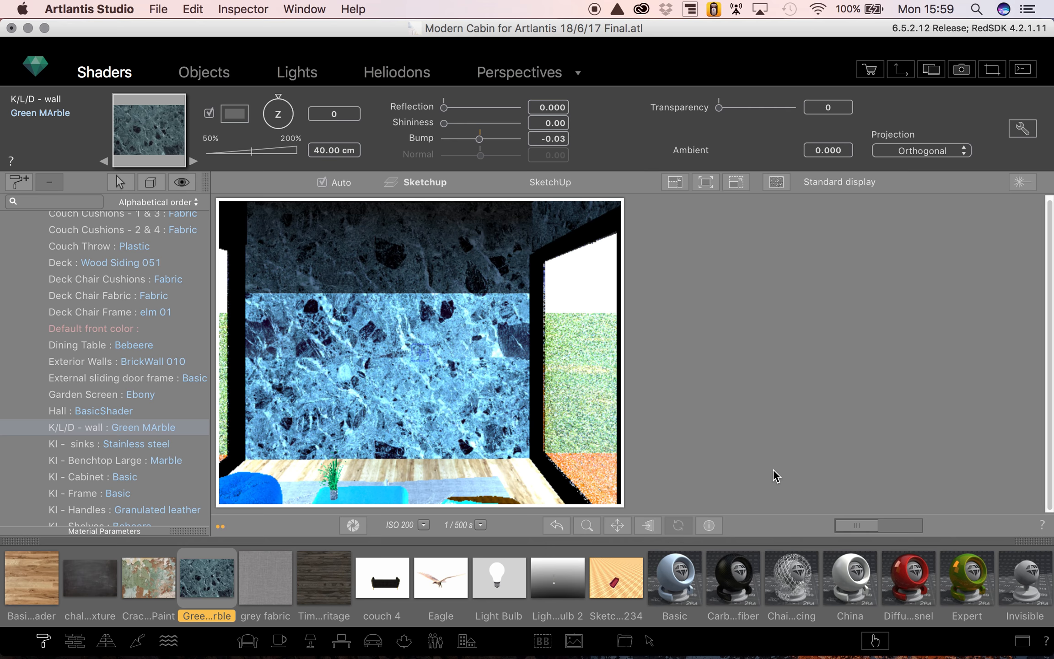
- Open the media catalog and add the Media folder from Abvent's Artlantis folder to it
click(1025, 642)
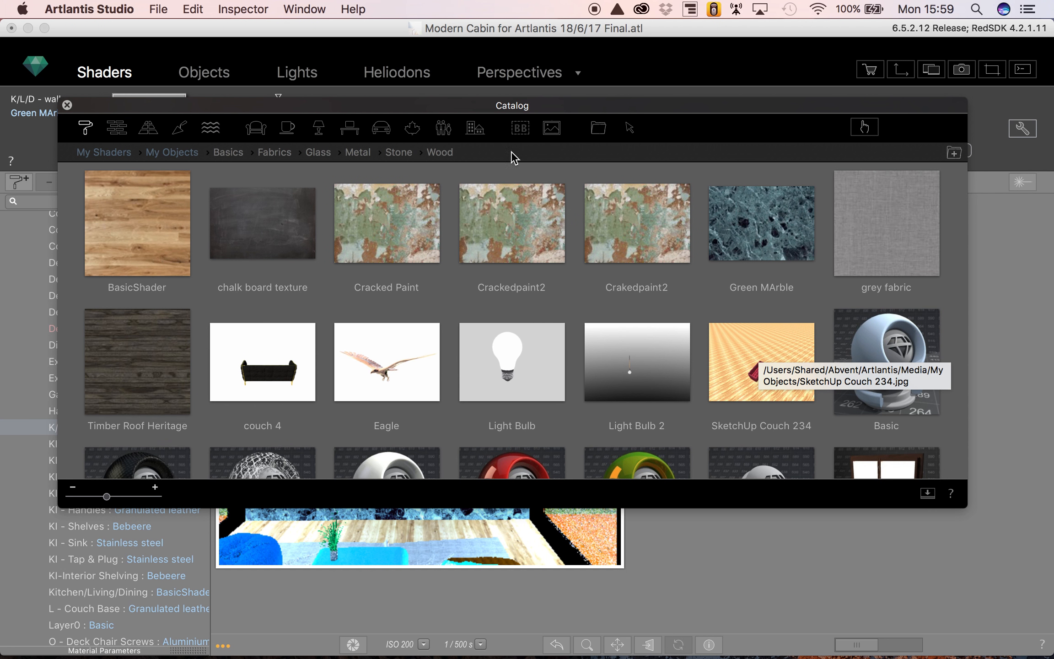
scroll(396, 300, down, 10)
scroll(396, 300, up, 10)
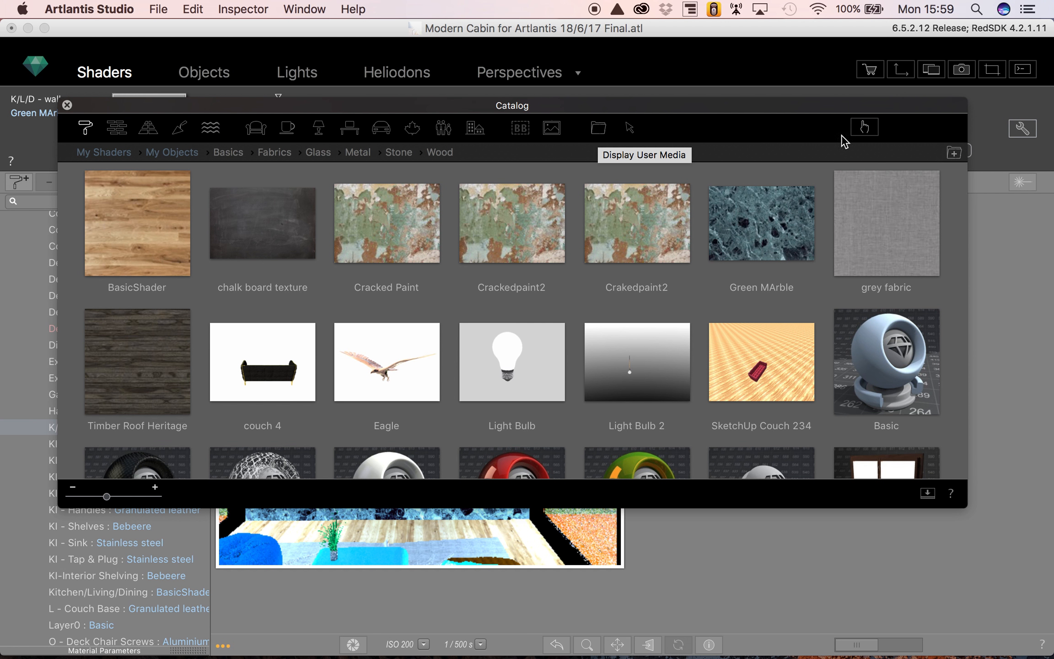
click(955, 153)
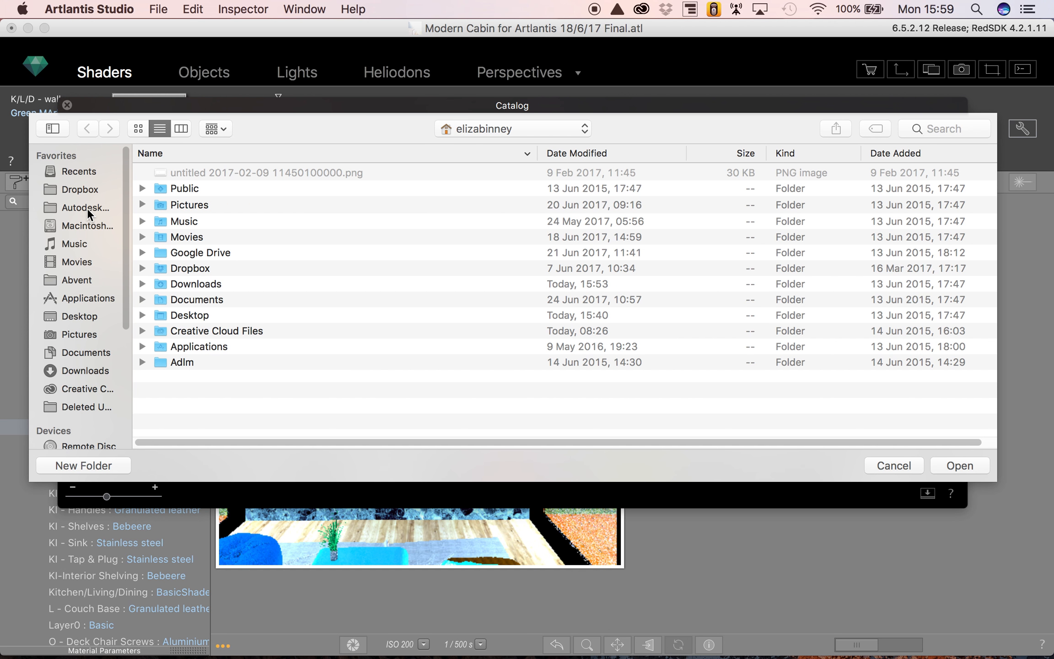
click(76, 280)
click(196, 172)
double_click(195, 172)
double_click(187, 199)
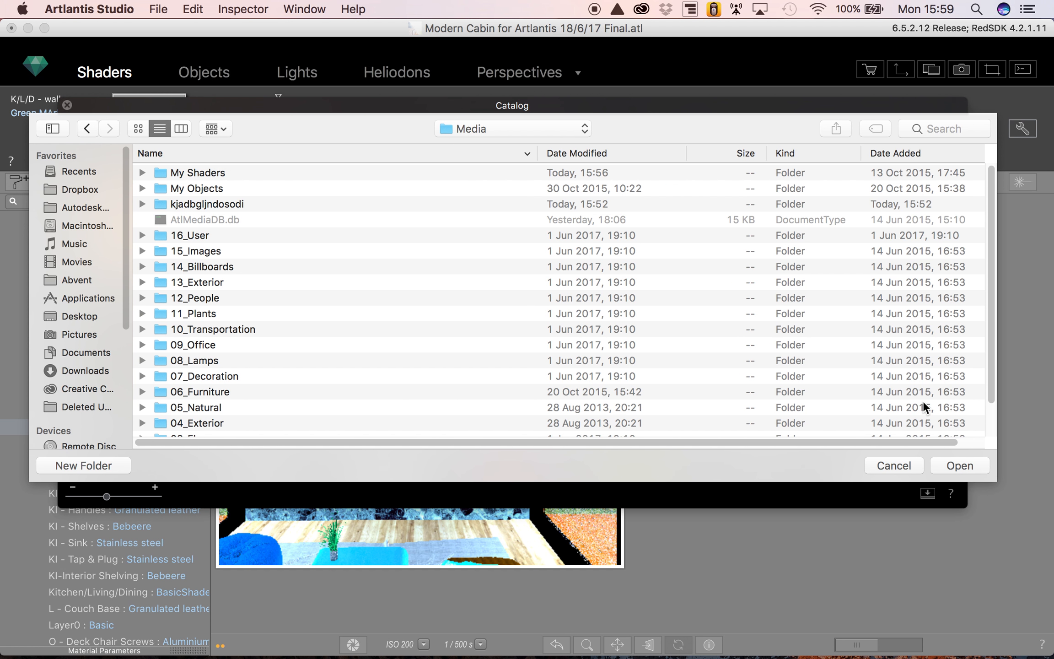
click(965, 470)
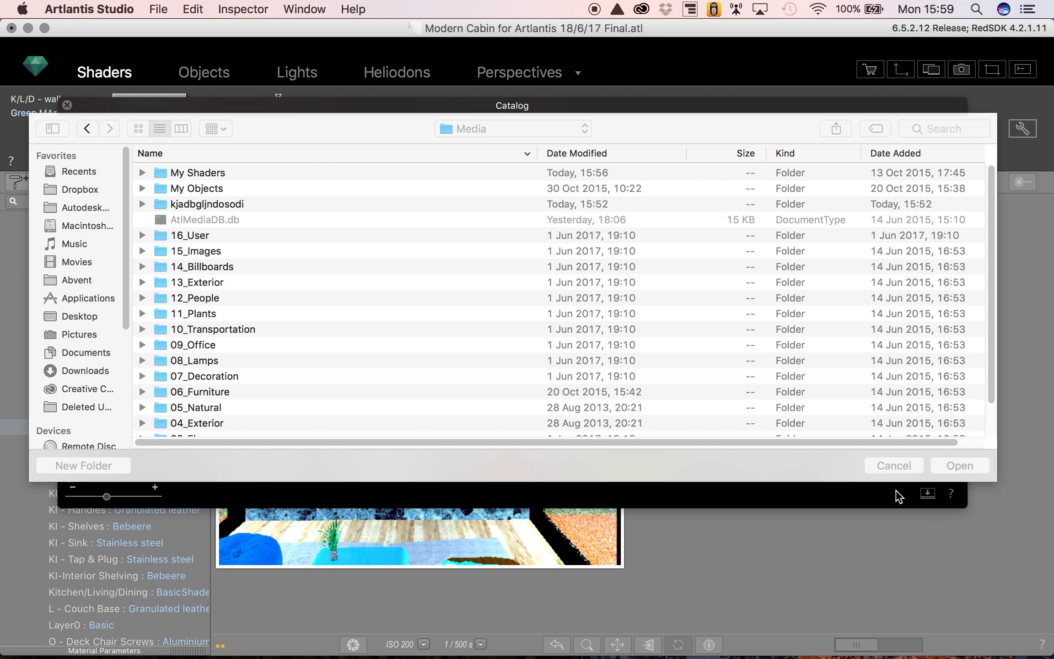
click(896, 468)
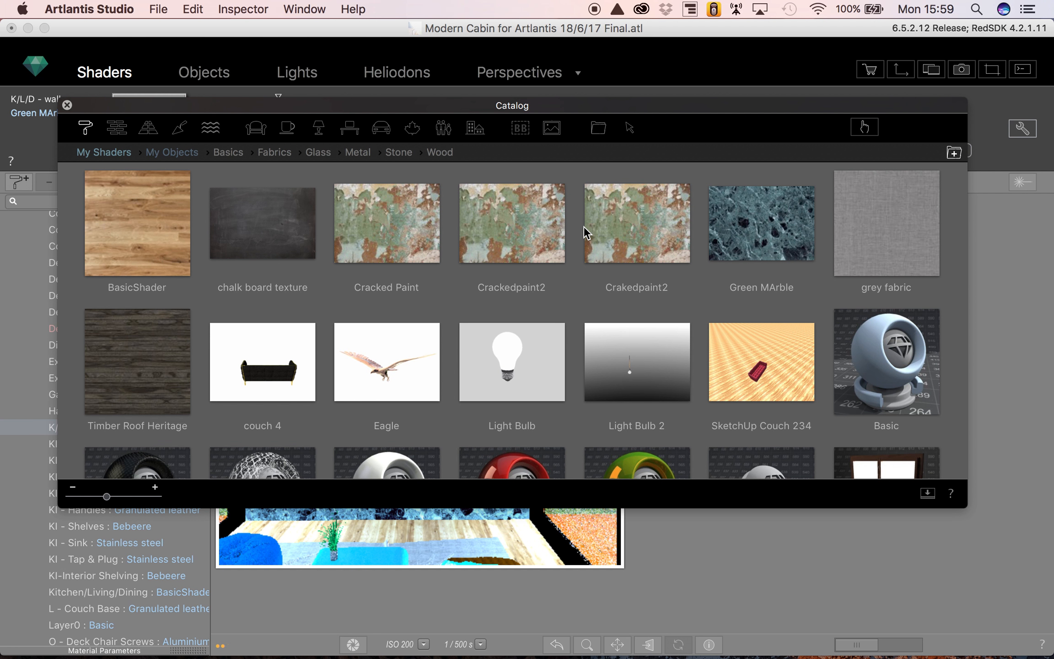
- Examine the Crakedpaint2 shader and the My Shaders and My Objects media in the catalog, and close the catalog
click(643, 245)
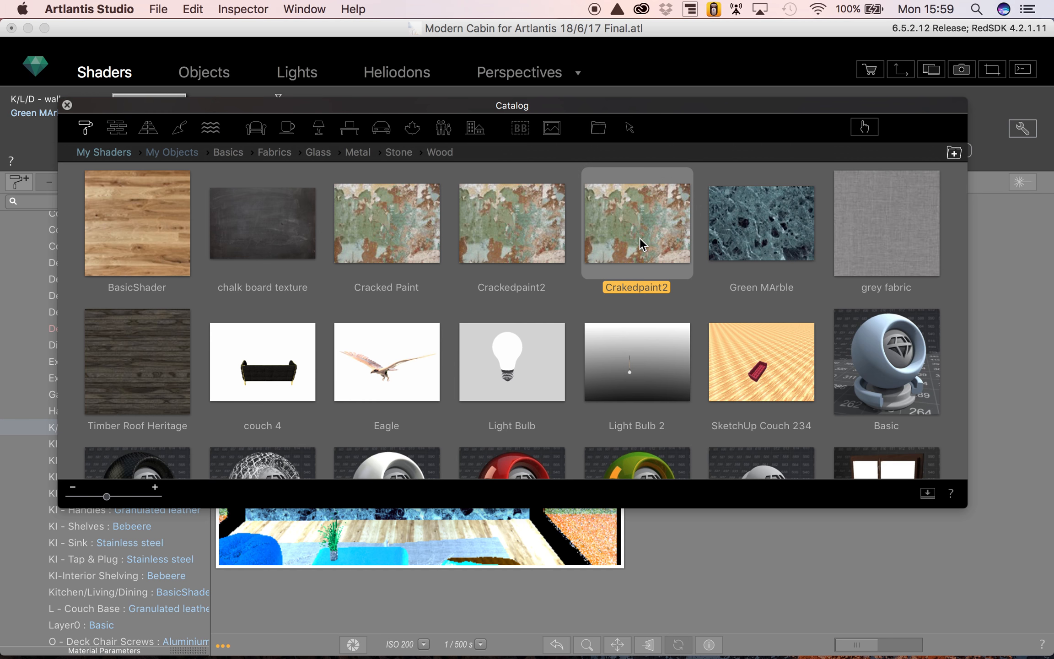
scroll(603, 437, down, 15)
scroll(603, 430, up, 15)
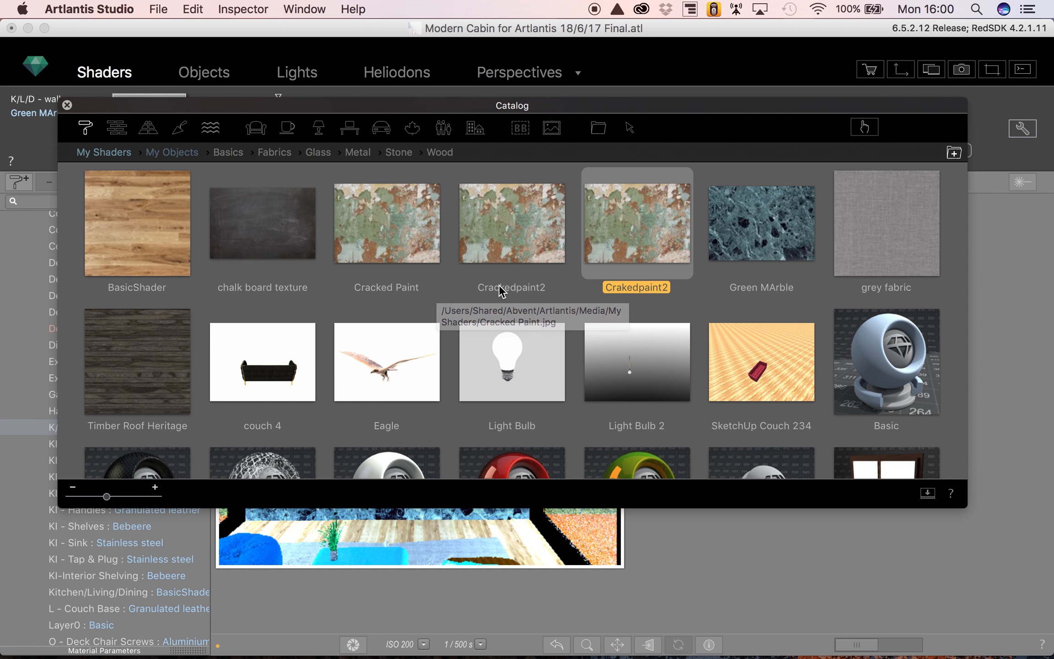
scroll(431, 315, down, 3)
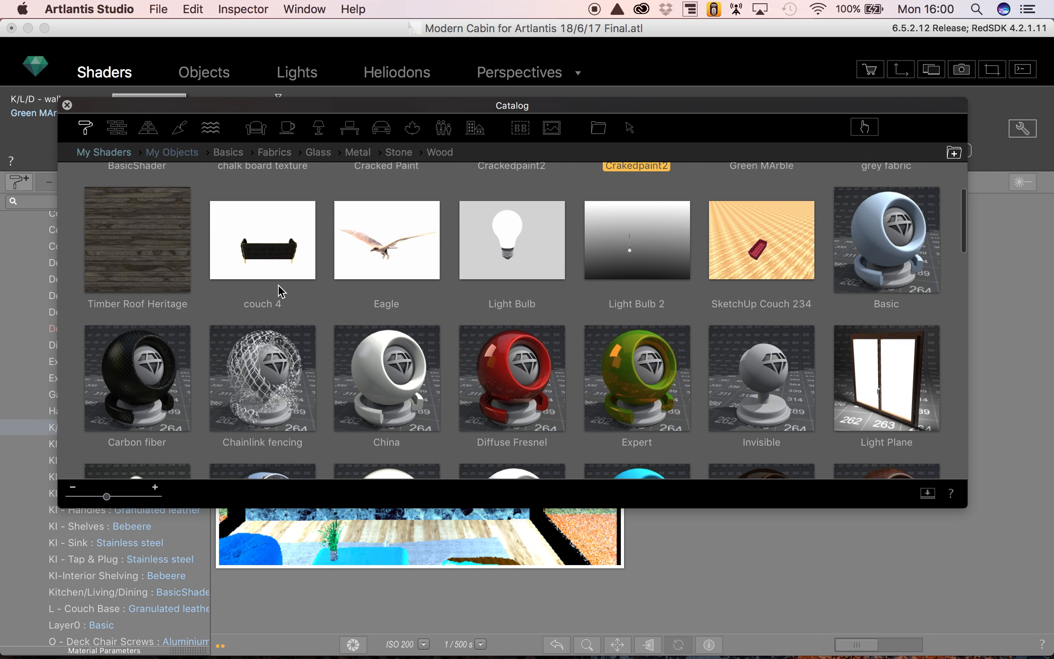
scroll(438, 290, up, 3)
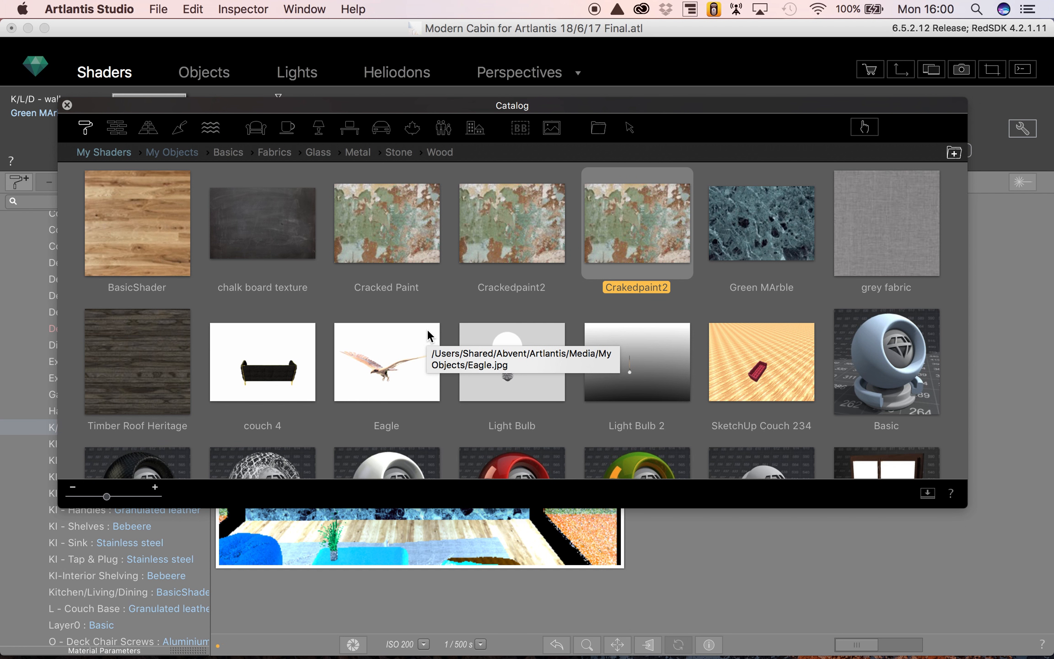
click(193, 151)
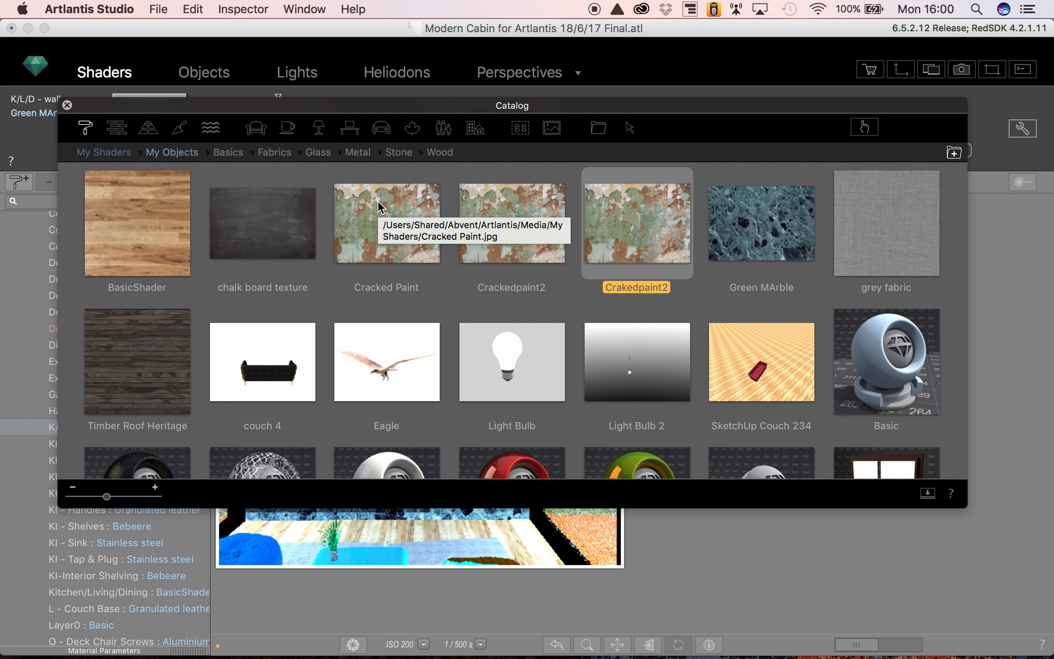
click(104, 152)
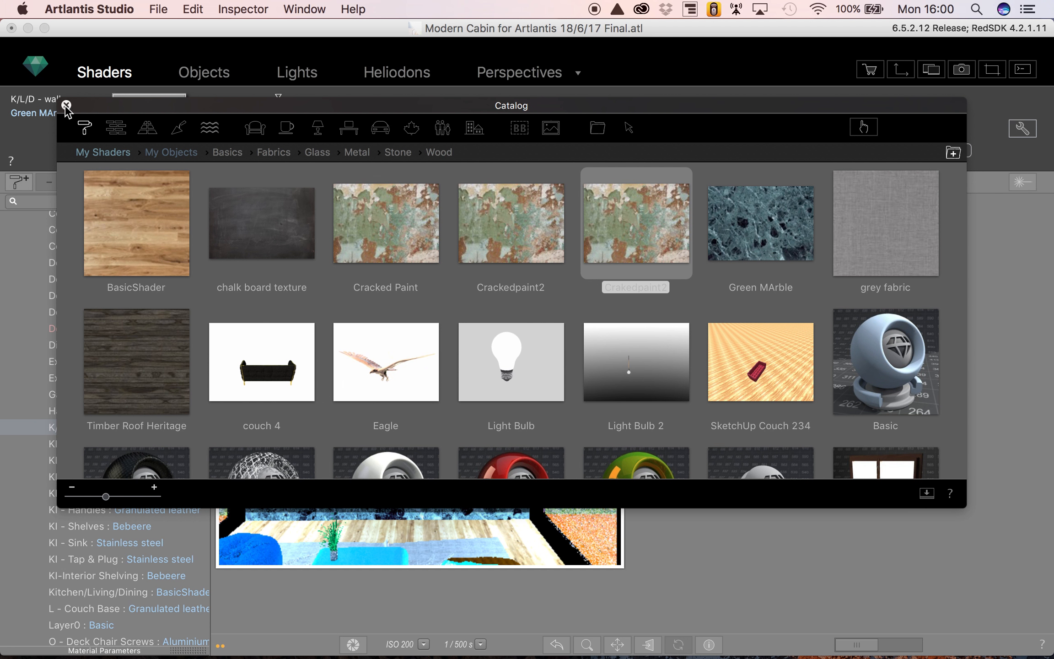
click(67, 105)
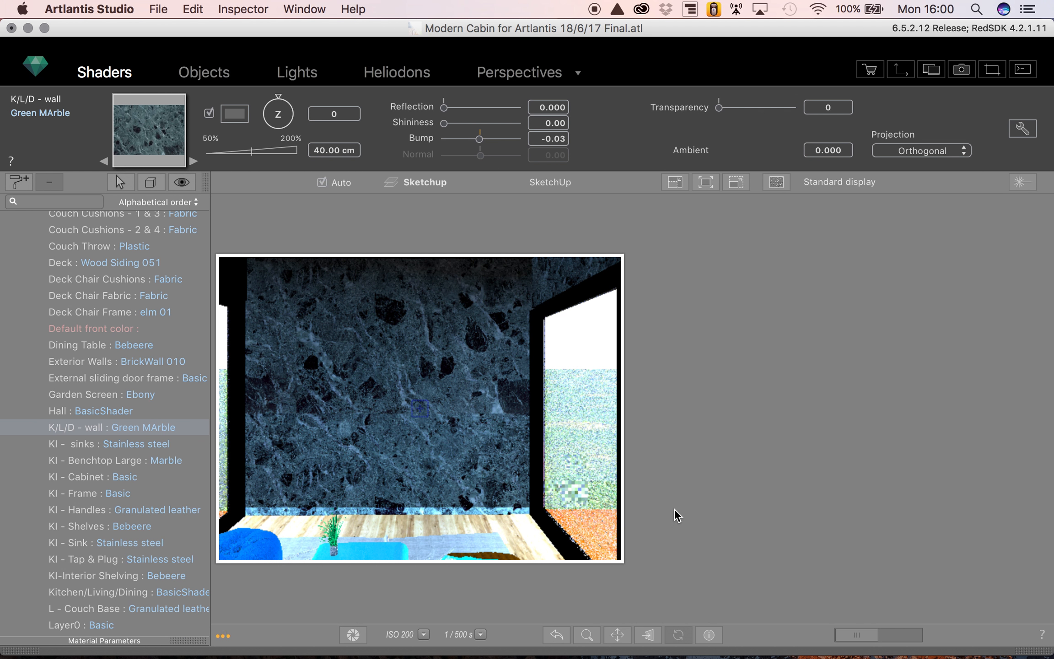